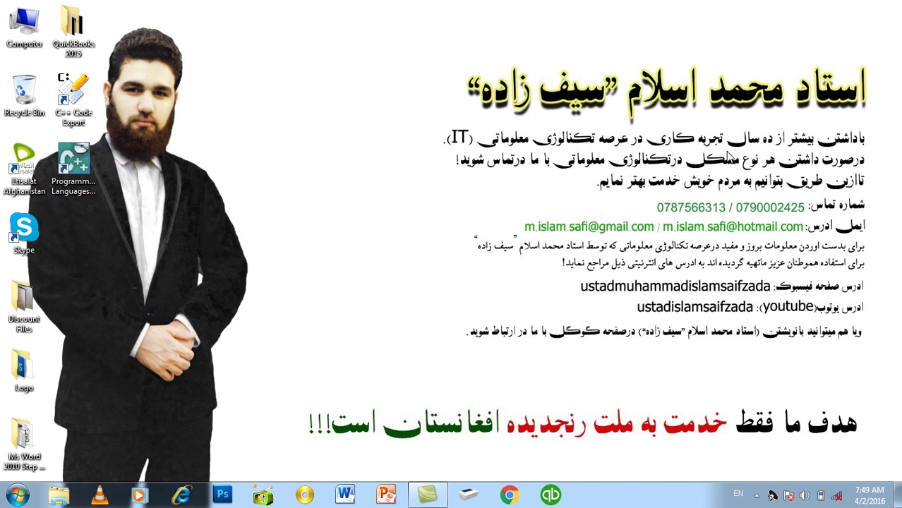
Refresh the desktop twice and drag an empty selection box across it
right_click(700, 137)
click(741, 176)
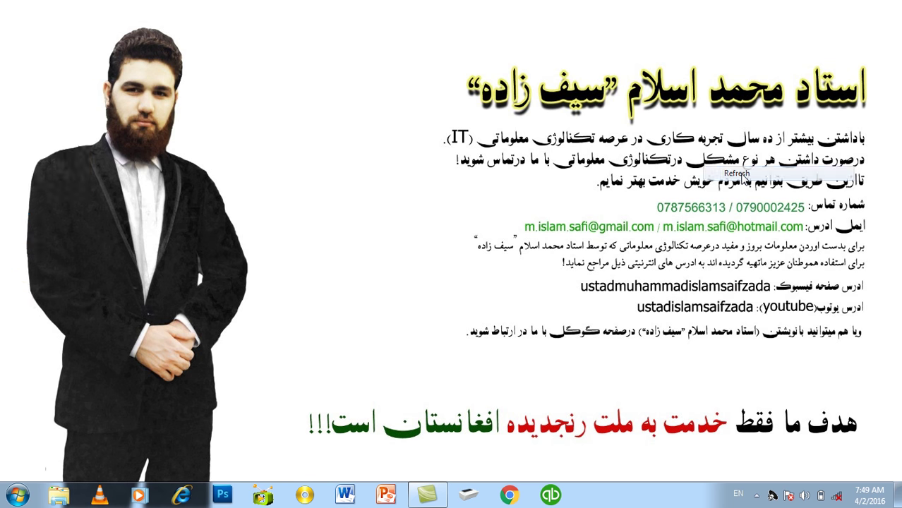
right_click(387, 106)
click(423, 144)
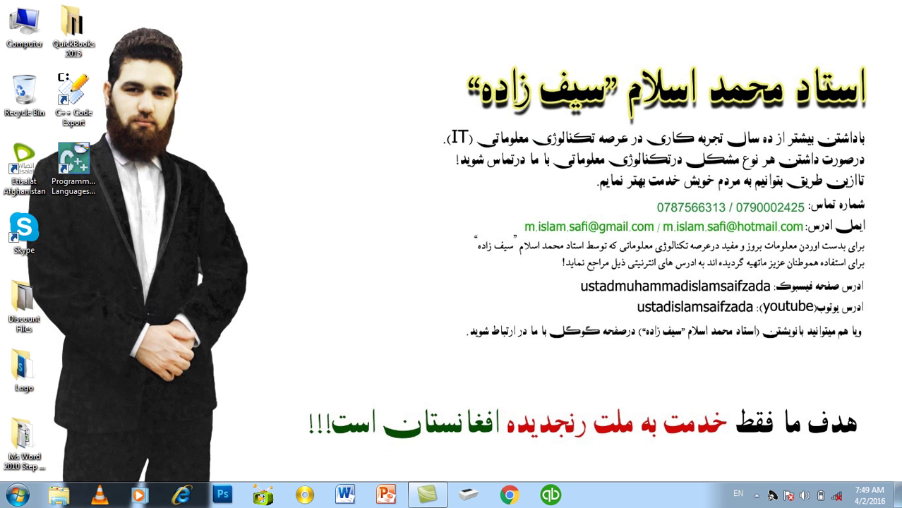
drag(900, 27, 386, 360)
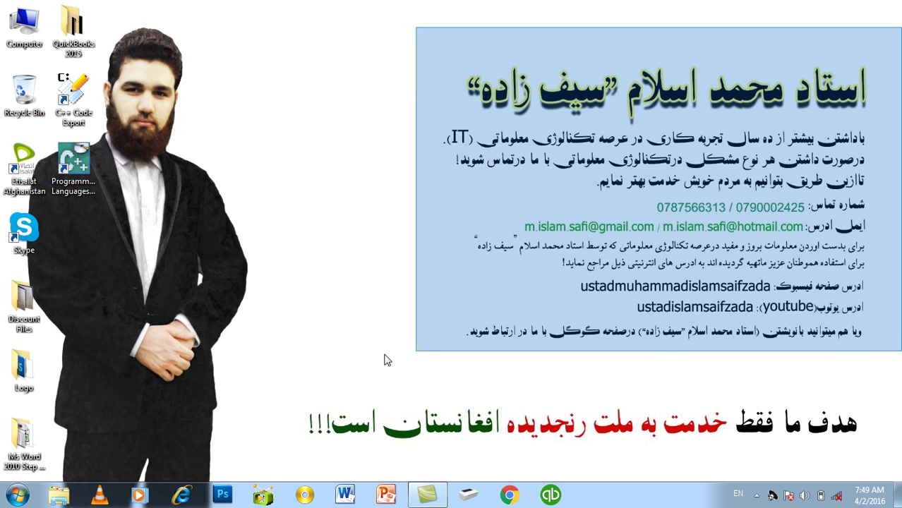
drag(387, 360, 374, 360)
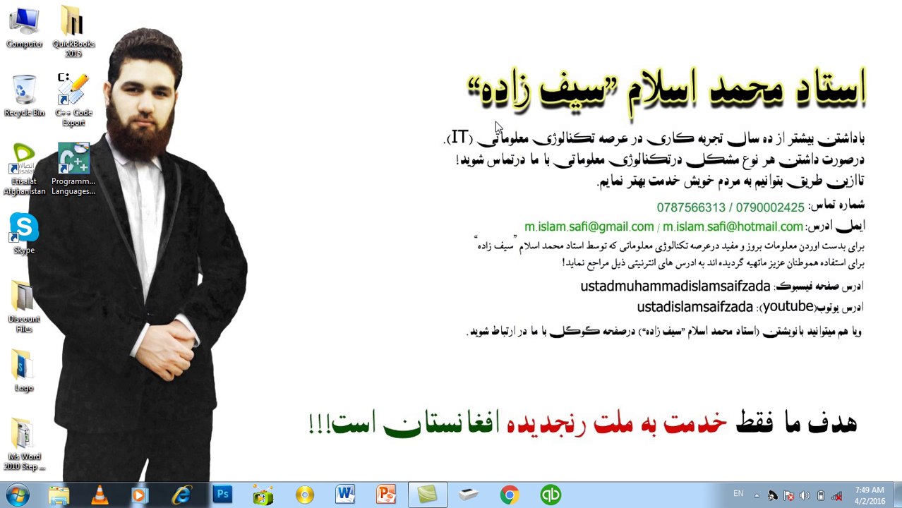
Launch Word 2010 by running 'winword' from the Run dialog
key(super+r)
text(winword)
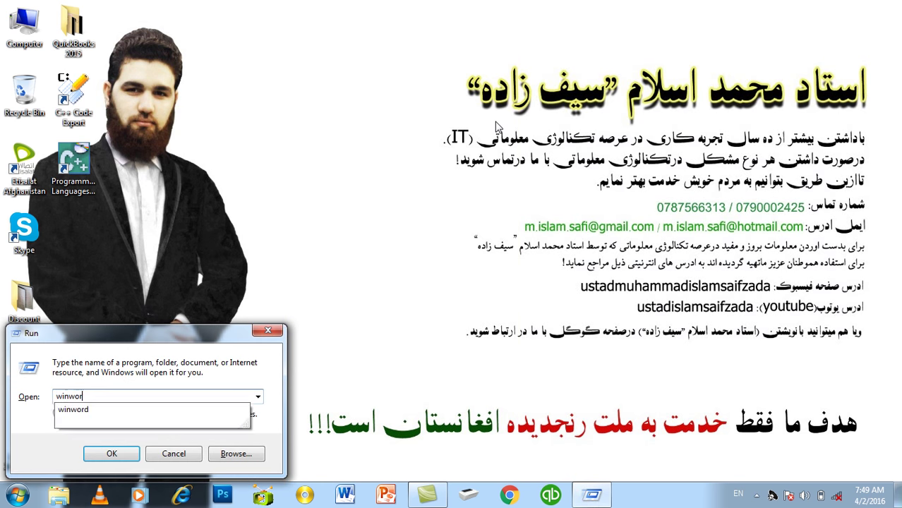
key(Return)
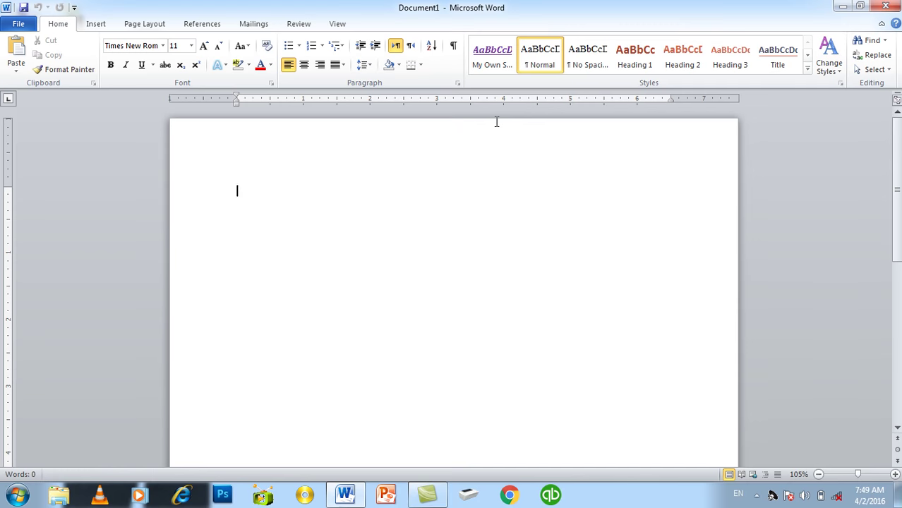
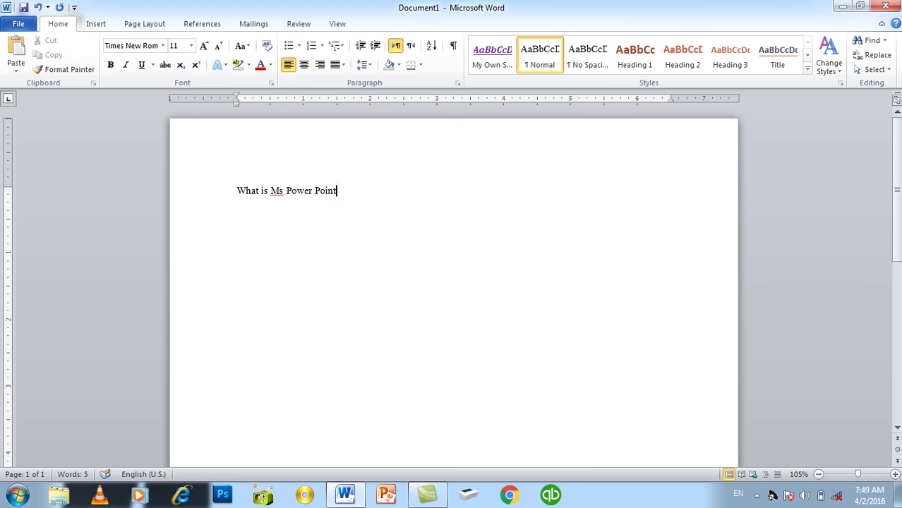
Type the title 'What is Ms Power Point?' and correct 'Ms' to 'MS'
text(?)
key(Return)
right_click(278, 190)
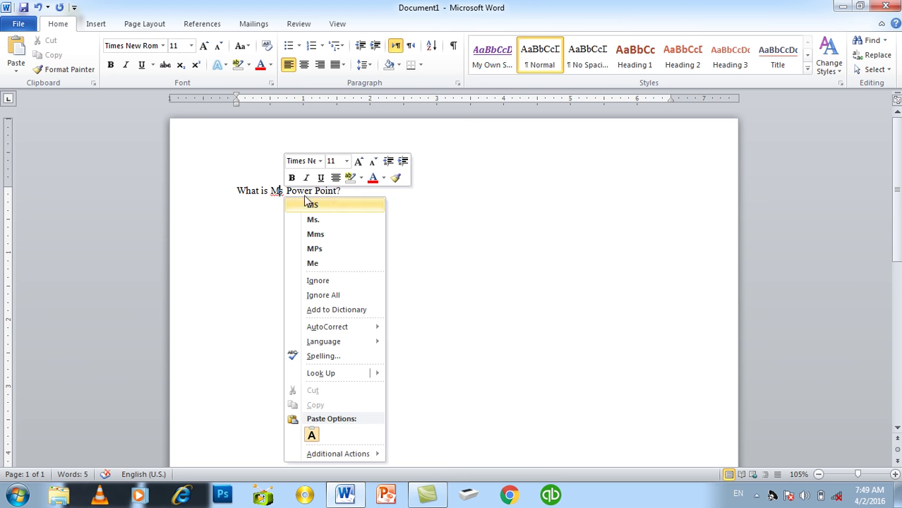
click(335, 205)
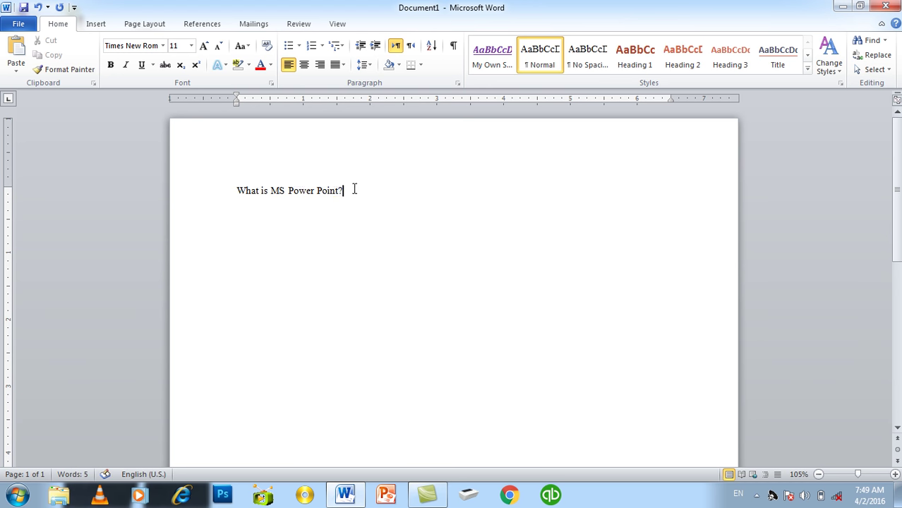
Make the title line bold, enlarge its font size twice, and move below it
drag(353, 189, 145, 172)
key(ctrl+b)
key(ctrl+bracketright)
key(ctrl+bracketright)
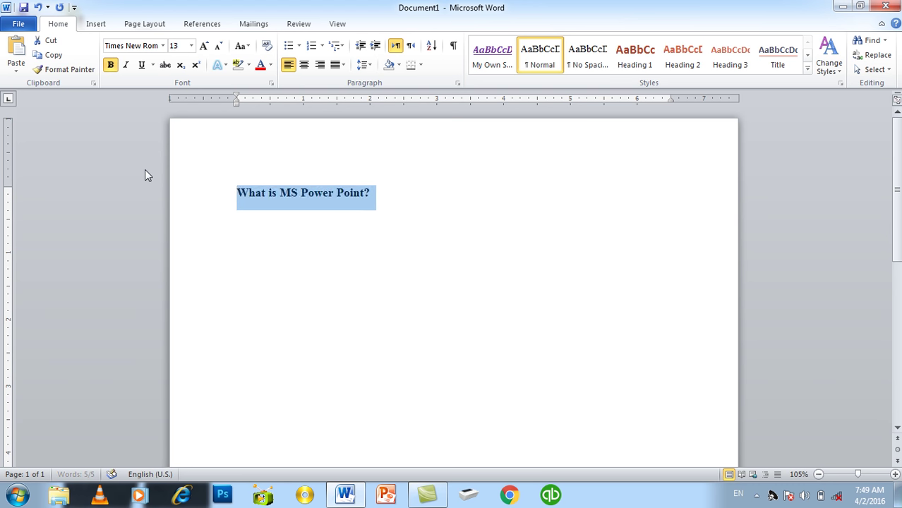
key(ctrl+bracketright)
key(ctrl+bracketright)
key(ctrl+bracketright)
key(ctrl+bracketright)
key(Down)
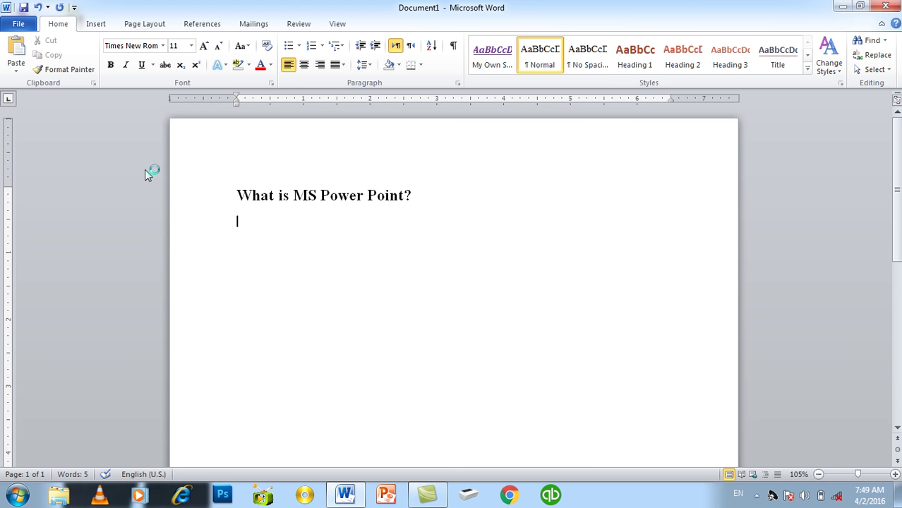
Type 'PowerPoint is the Production Of Microsoft(Developed by Microsoft)', fixing typos
text(PowerPoint th)
key(BackSpace)
key(BackSpace)
text(is the Production Of Microsofd)
key(BackSpace)
text(t)
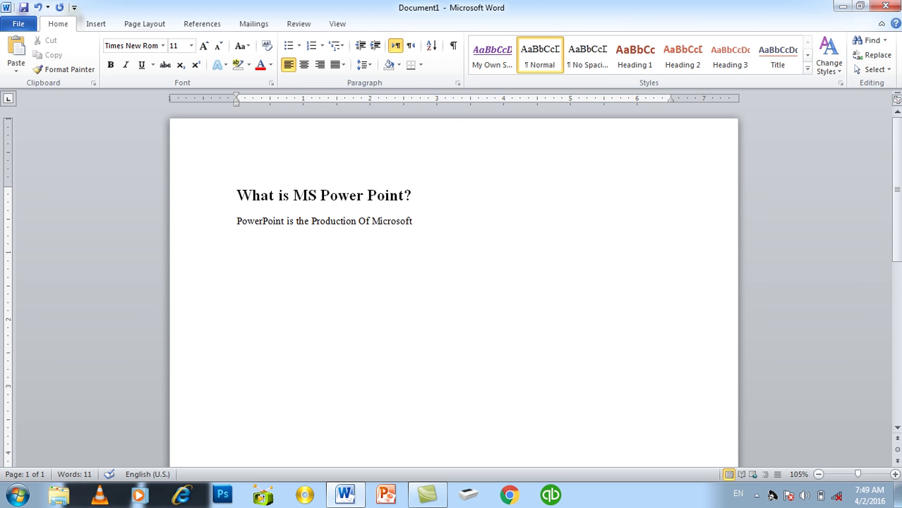
text((Develo)
text(ped by Microsoft))
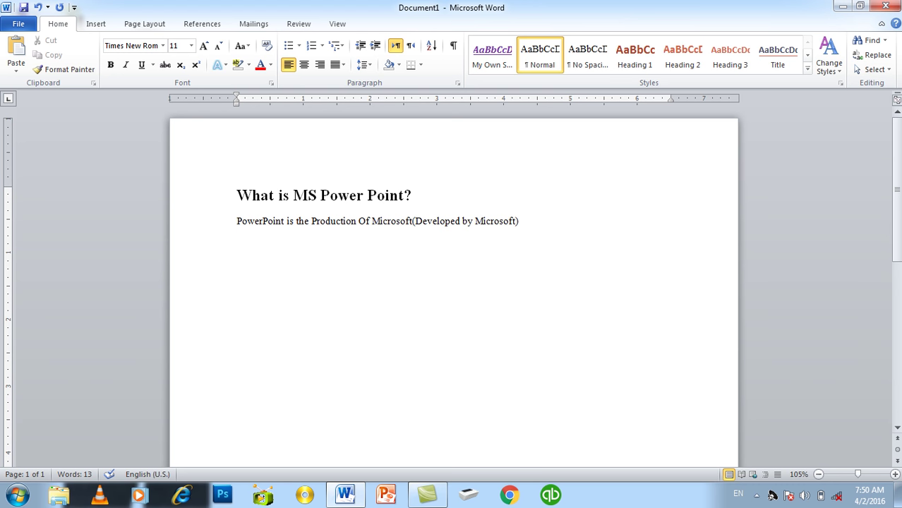
key(Return)
Insert a space before '(Developed' and append 'in May 22 1990 (25)'
right_click(402, 221)
click(444, 235)
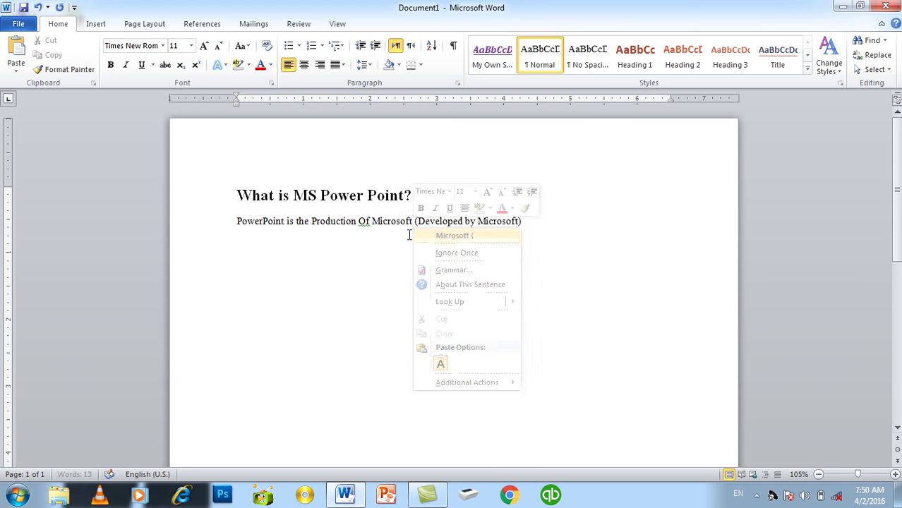
click(566, 226)
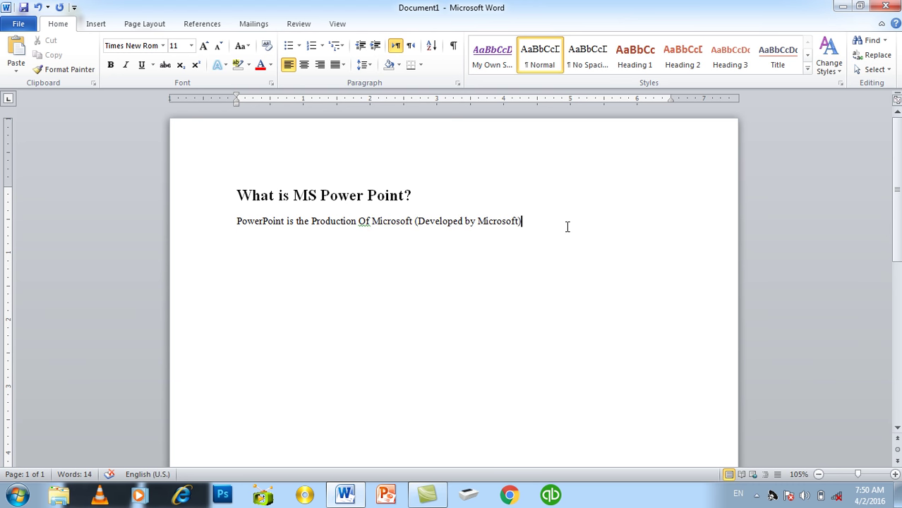
text( in)
text( May 22 1990)
text( (25))
key(Return)
Type 'Use for Slide Show Presentation' below the paragraph
text(Use for Slide )
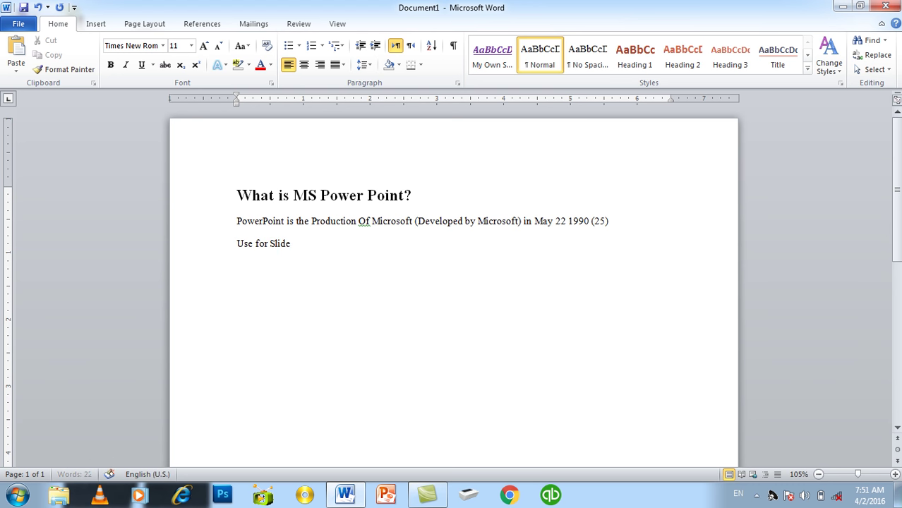
text(Show)
key(BackSpace)
key(BackSpace)
key(BackSpace)
text(how Presentation)
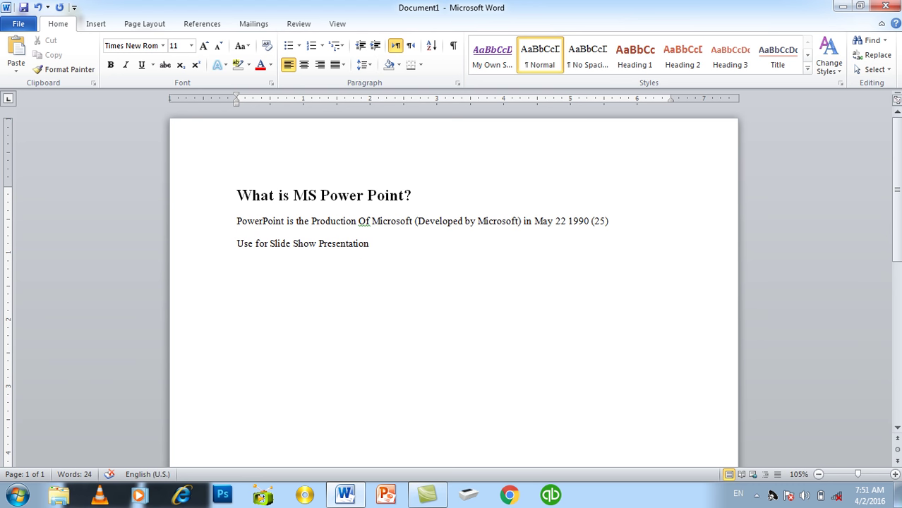
Add a new line 'Ms Word ==> Document', letting AutoCorrect form the arrow
key(Return)
text(Ms Word =)
key(BackSpace)
key(BackSpace)
text(==>)
text( Document)
Add the line 'Ms PowerPoint → Presentation', correcting typos
key(Return)
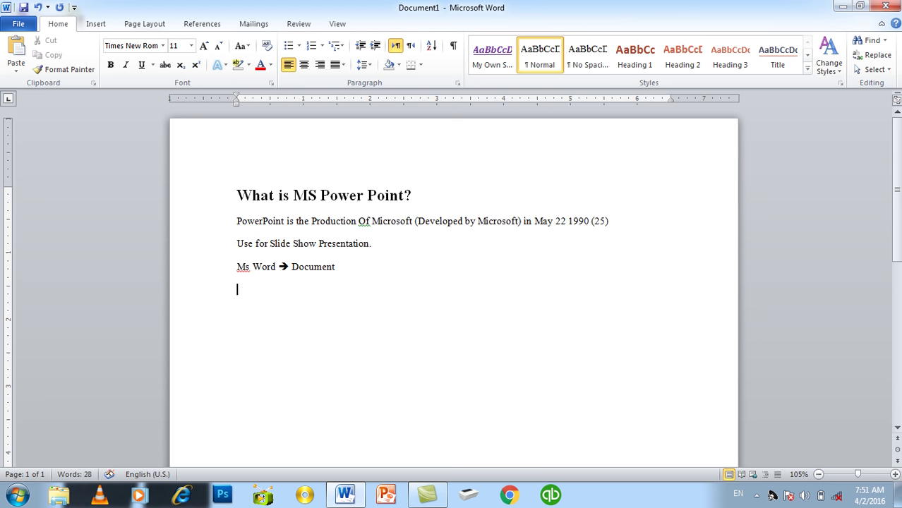
text(Ms Powe)
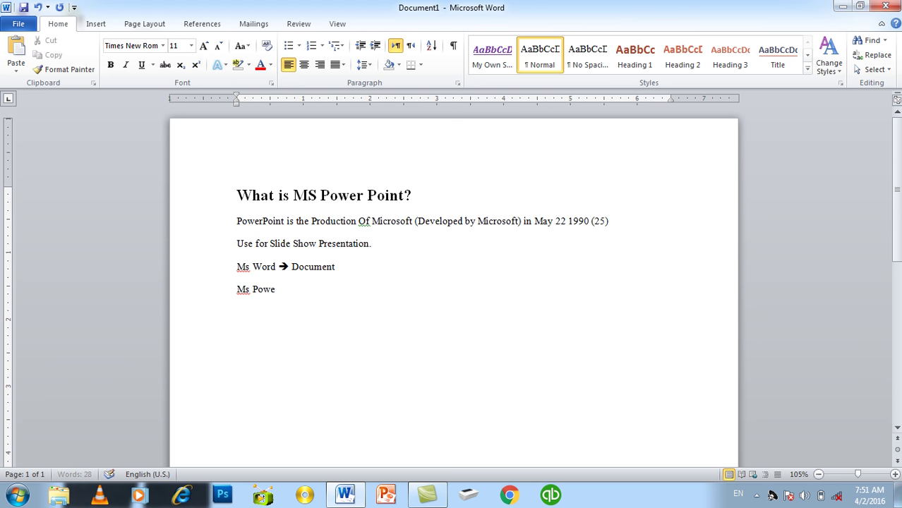
text(rPoint)
key(BackSpace)
key(BackSpace)
text(nt)
text(> Pro)
key(BackSpace)
key(BackSpace)
key(BackSpace)
text(esentatioo)
key(BackSpace)
key(BackSpace)
text(on)
Add the lines 'Ms Excel ==> Worksheet' and 'Ms Access ==> Database'
key(Return)
text(Excel)
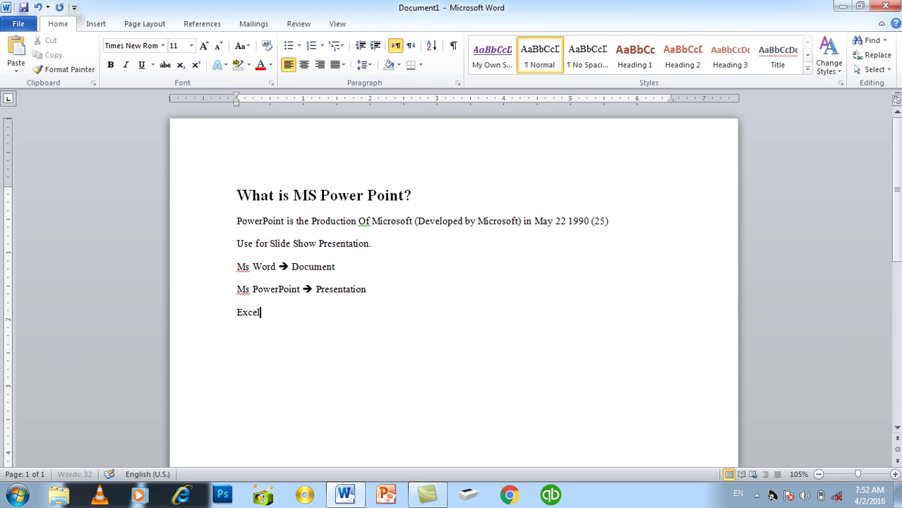
key(BackSpace)
key(BackSpace)
key(BackSpace)
key(BackSpace)
key(BackSpace)
key(BackSpace)
text(Ms Excel ==> )
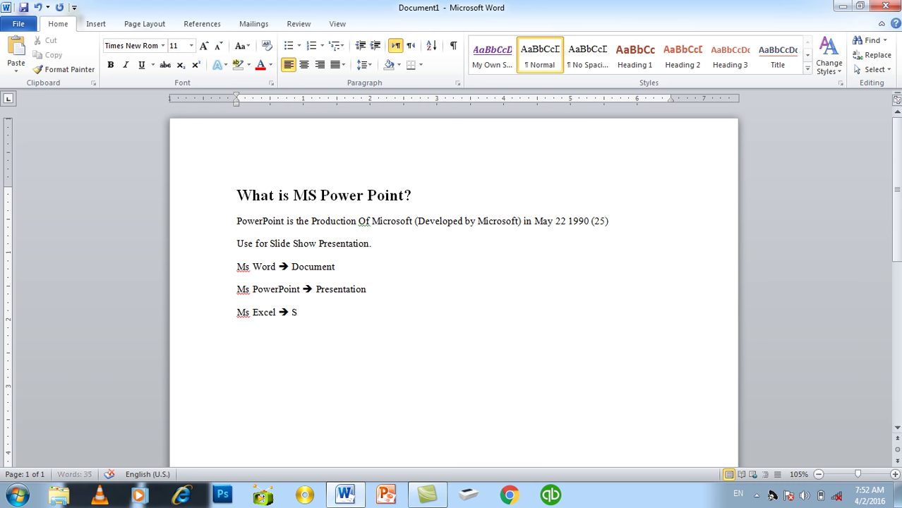
text(Wor)
text(ksheet)
key(Return)
text(M)
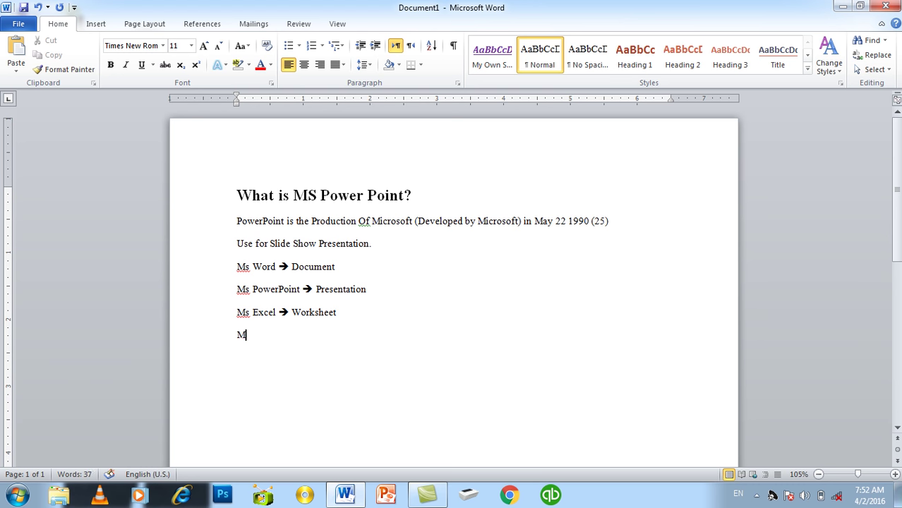
text(s Access ==> Database)
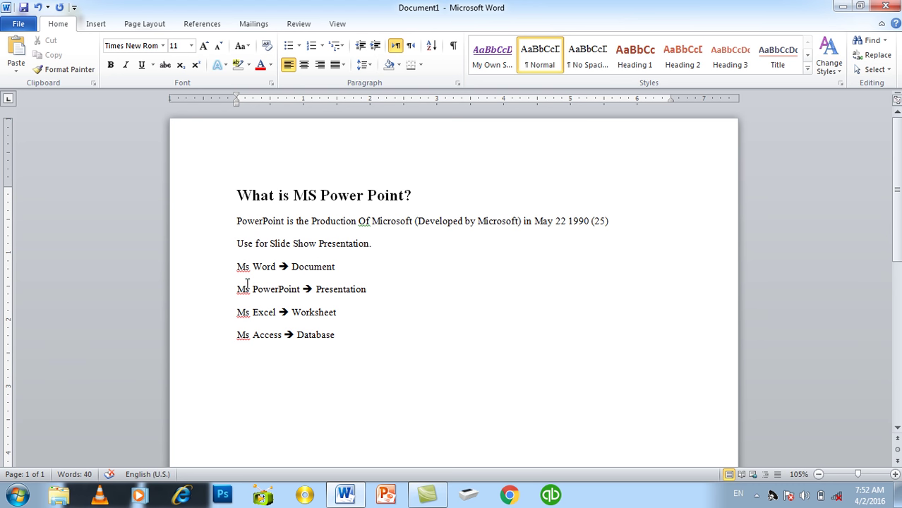
Select 'Ms PowerPoint' and then 'Ms Excel' in the program list
drag(235, 287, 305, 285)
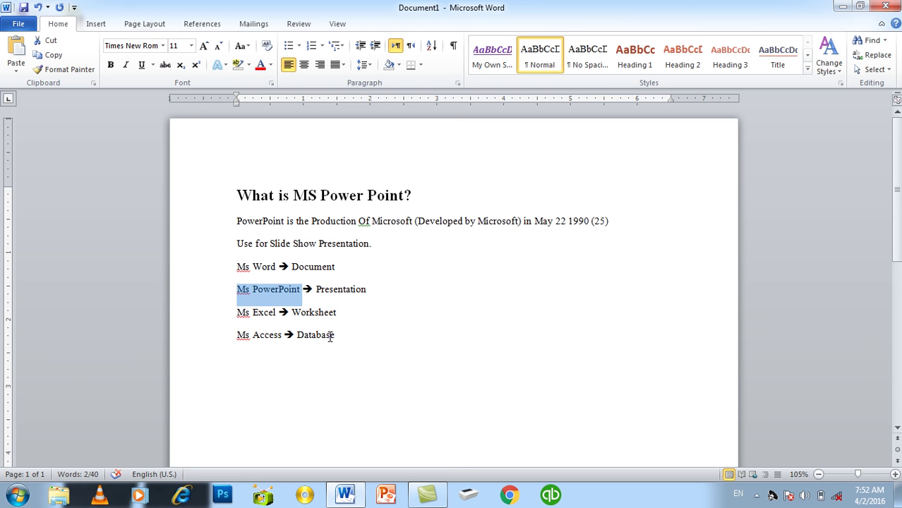
click(238, 311)
drag(238, 312, 278, 314)
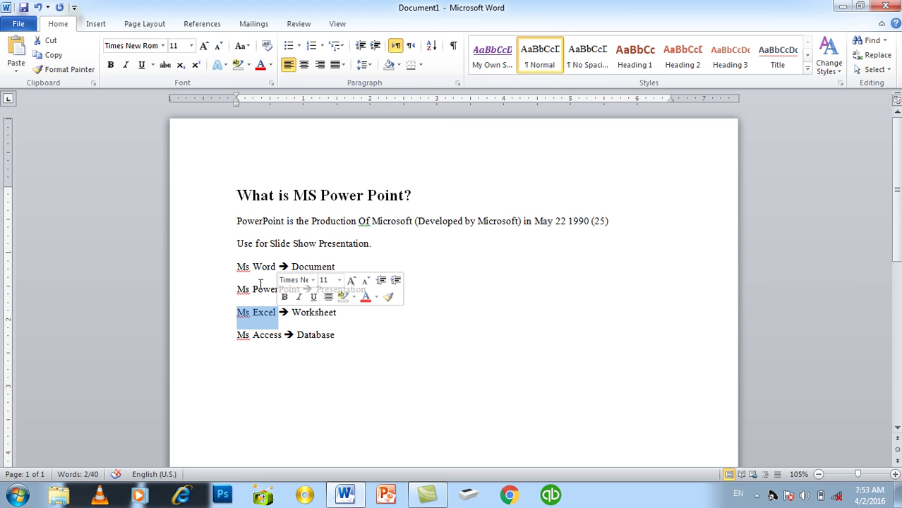
Bold the 'Use for Slide Show Presentation' line and add a tab after 'Document'
mouse_move(372, 221)
mouse_down()
mouse_move(342, 243)
mouse_move(360, 251)
mouse_move(240, 253)
mouse_up()
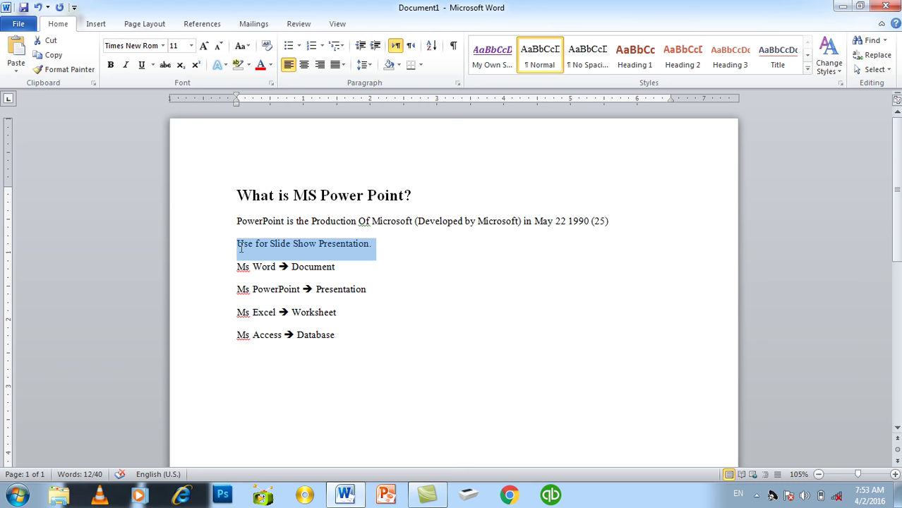
key(ctrl+b)
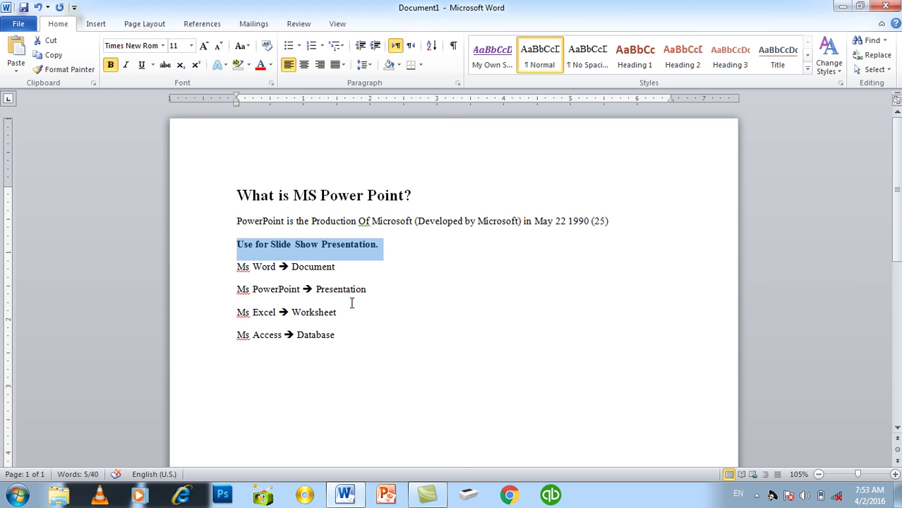
click(363, 263)
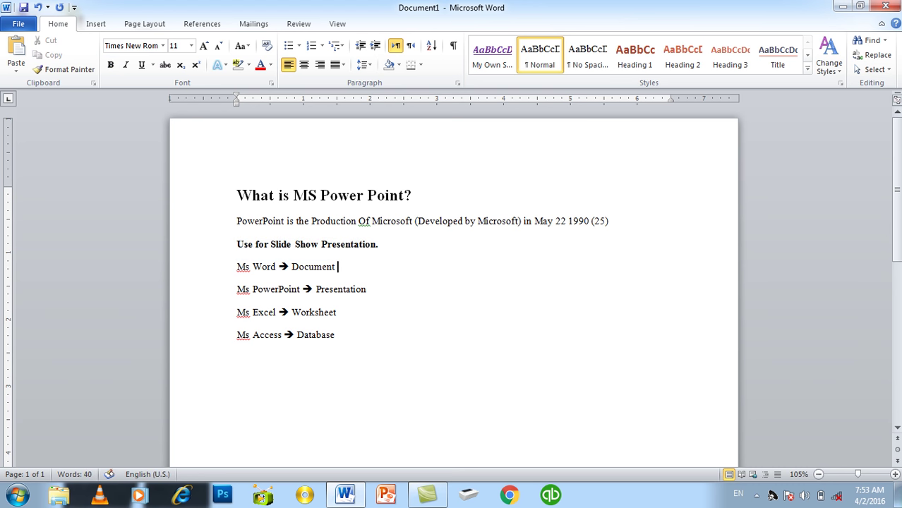
key(Tab)
Type 'Page' after Document and 'Slide' after Presentation
text(Page)
key(Down)
text(Slid)
key(Down)
key(Up)
key(Up)
key(Down)
text(e)
Add a tab and 'Sheet' after Worksheet, then select the word 'Presentation'
key(Down)
key(Tab)
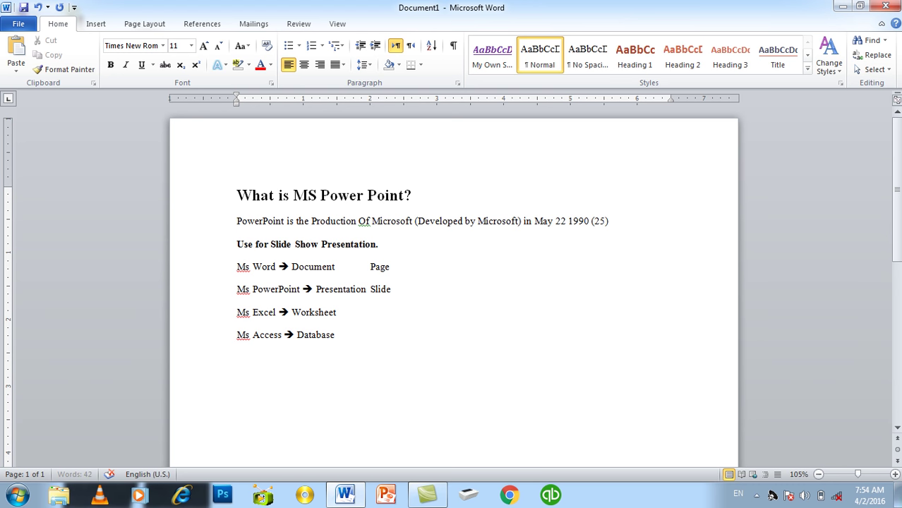
text(Sheet)
key(Down)
drag(317, 288, 368, 288)
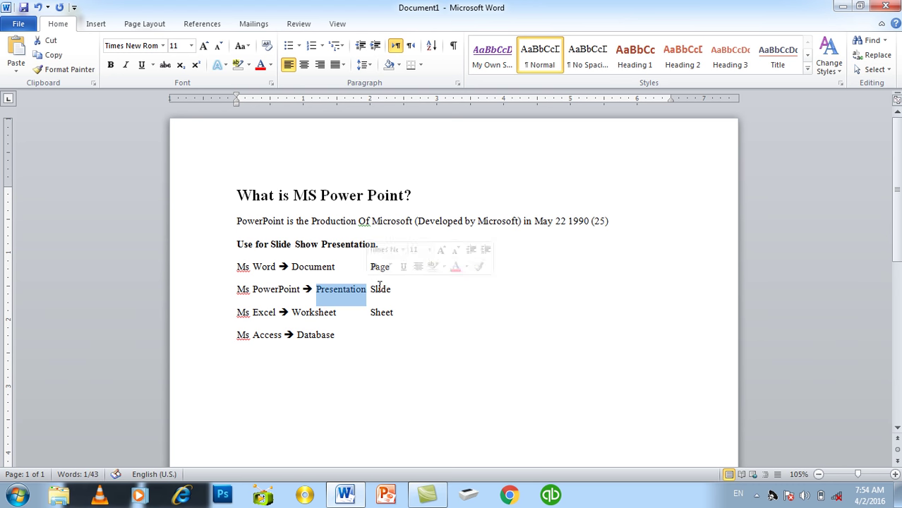
click(379, 287)
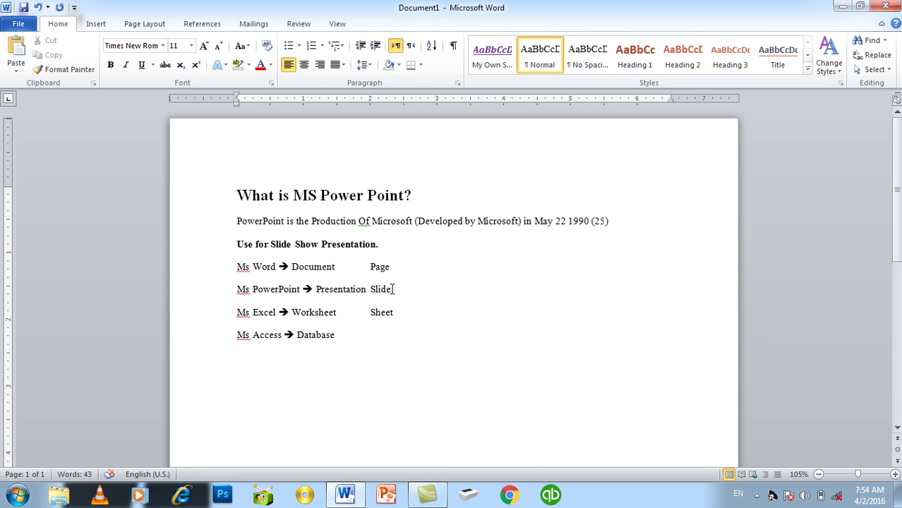
drag(392, 288, 370, 289)
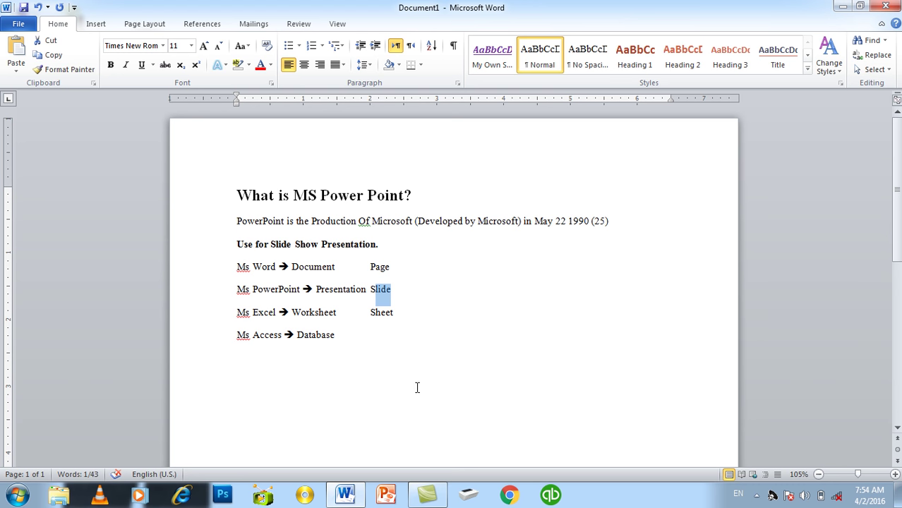
click(402, 292)
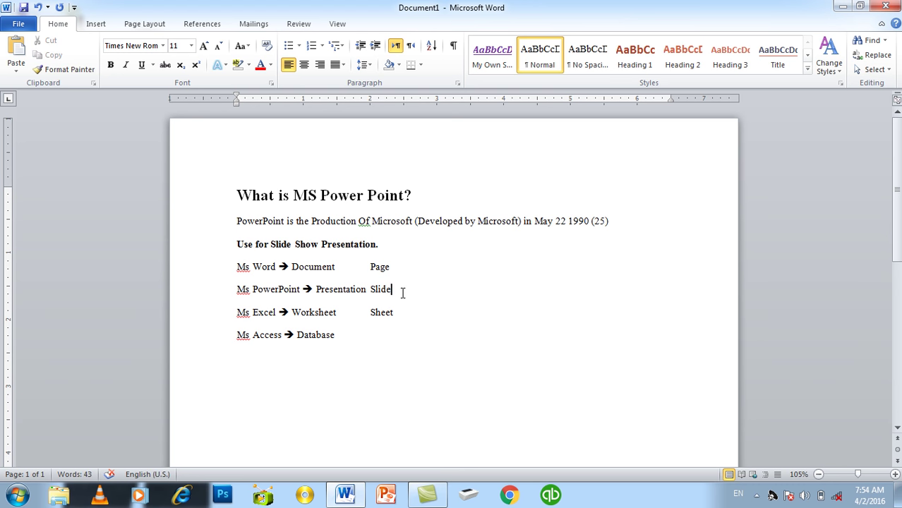
key(Down)
key(Down)
key(Down)
drag(406, 289, 290, 295)
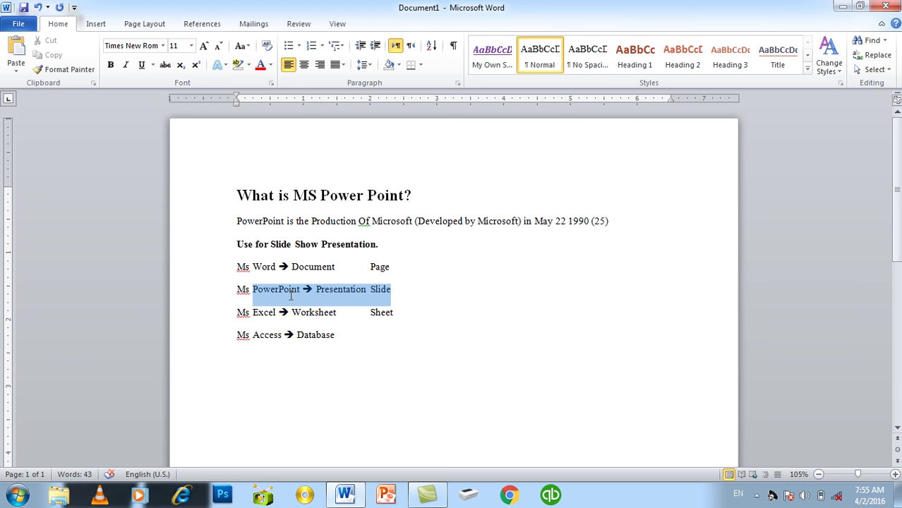
click(411, 294)
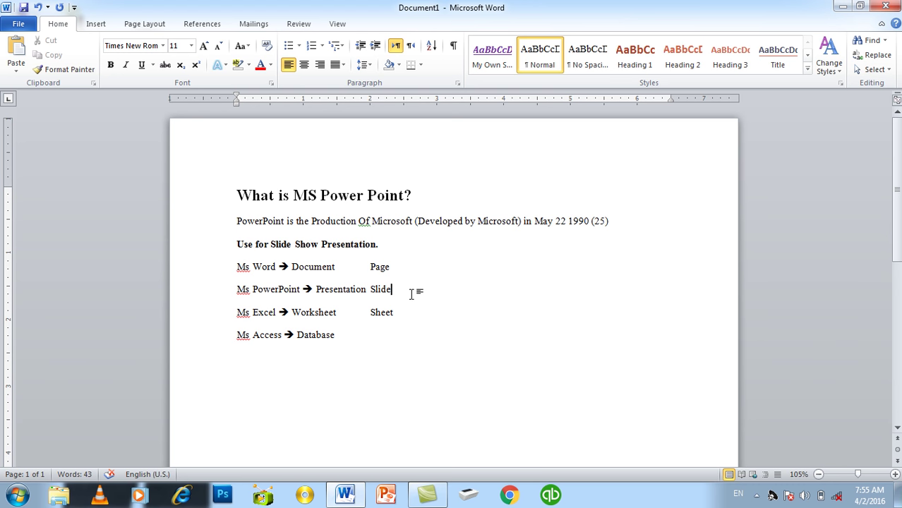
Select all the text, clear the selection, and start saving with Ctrl+S
drag(403, 399, 202, 211)
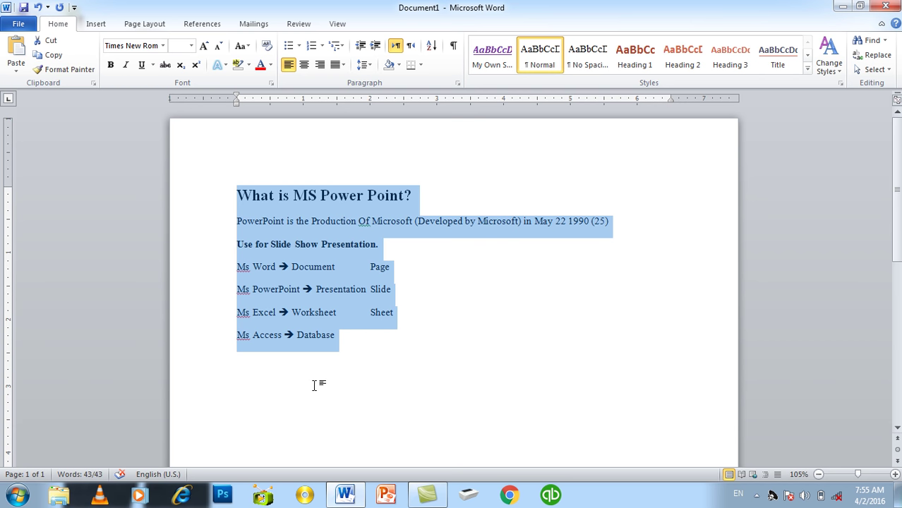
click(379, 374)
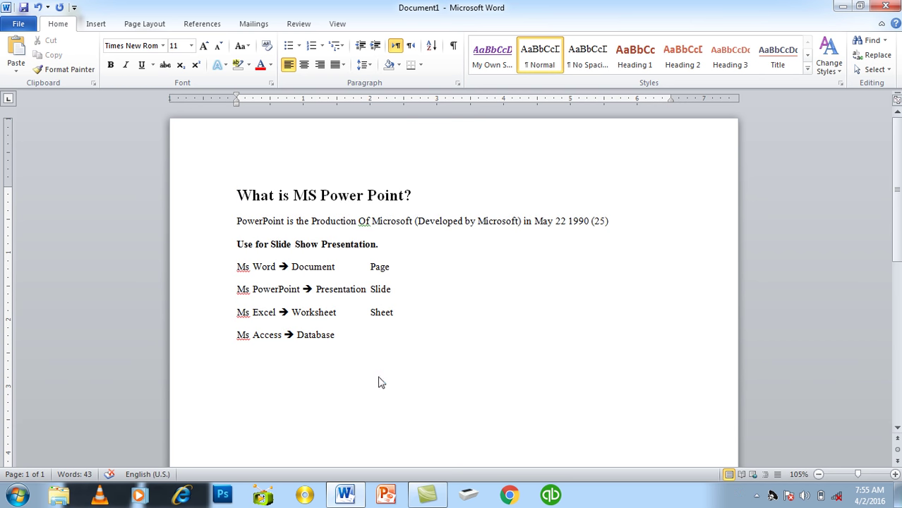
key(ctrl+s)
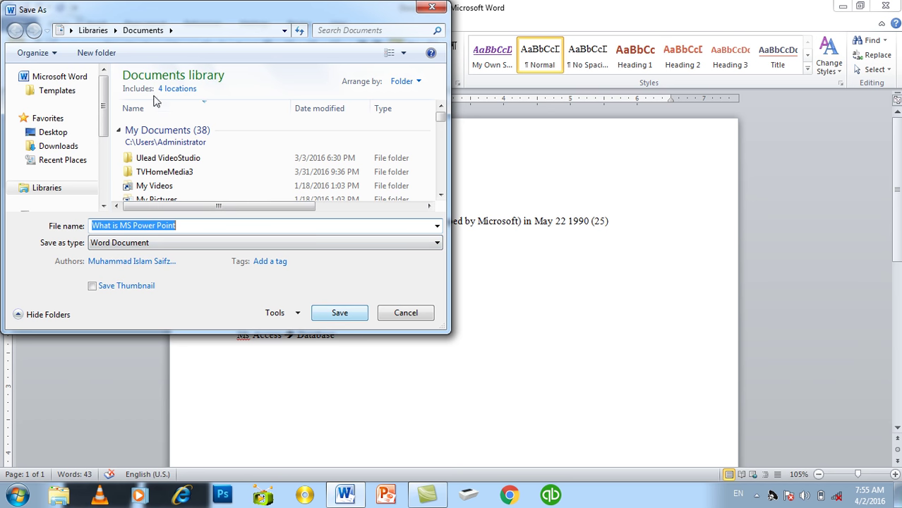
Create a new folder named 'MS PowerPoint' on the Desktop
click(106, 54)
click(63, 133)
click(86, 54)
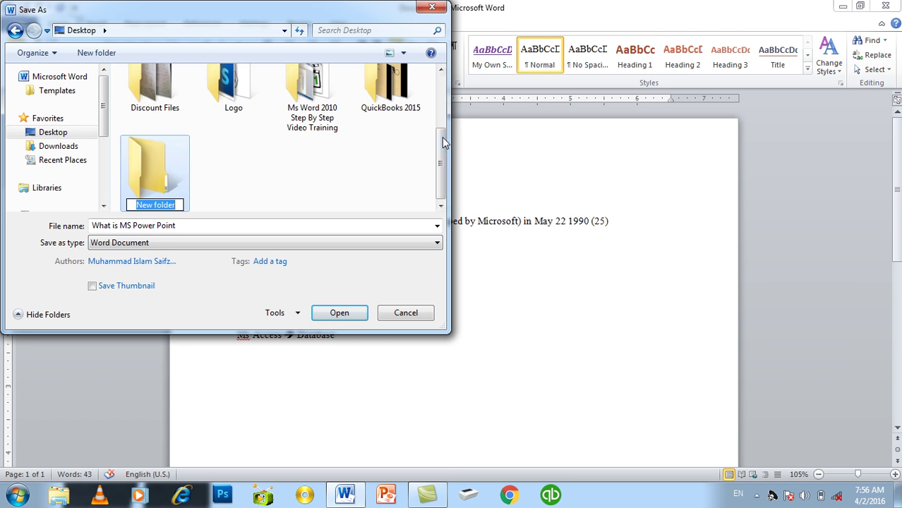
text(MS PowerPoint)
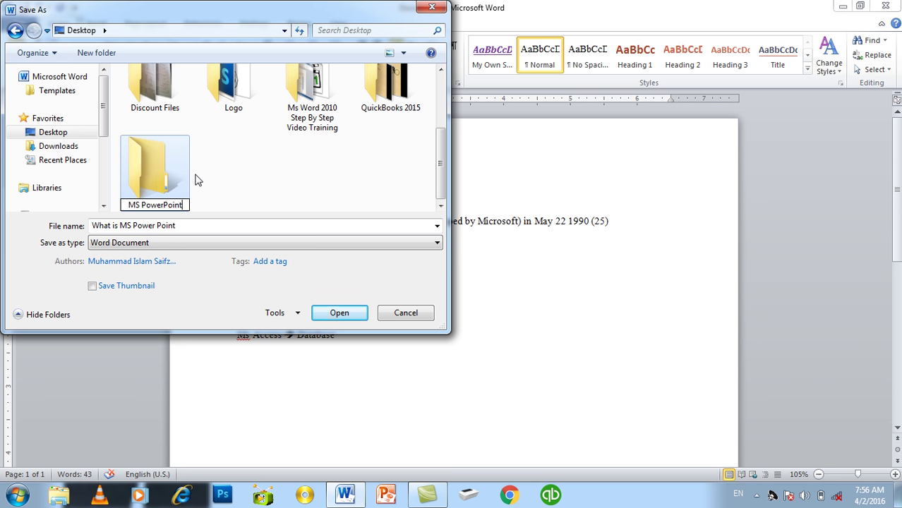
key(Return)
key(Return)
Save the document in that folder as 'What is MS Power Point Diff' and close Word
click(197, 226)
click(197, 225)
text(Diff)
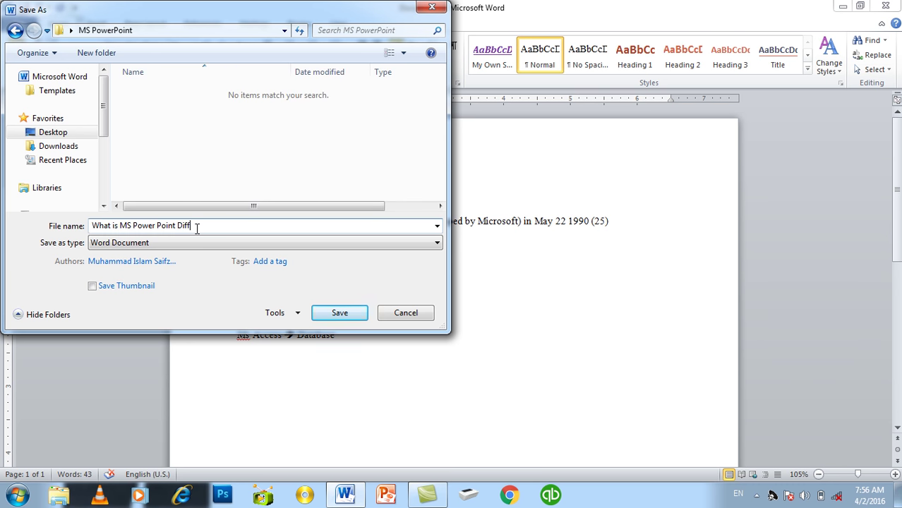
key(Return)
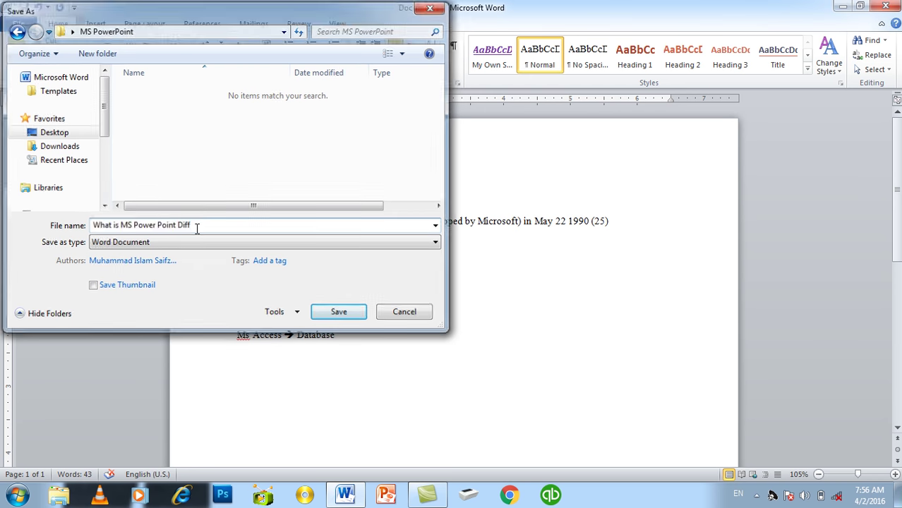
click(886, 5)
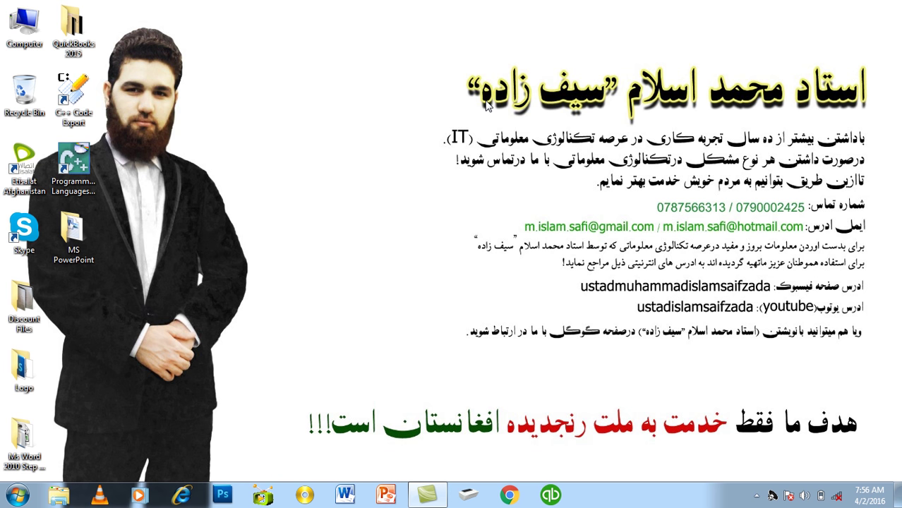
Refresh the desktop, then launch Word from the Microsoft Office folder and close it
right_click(386, 85)
click(418, 123)
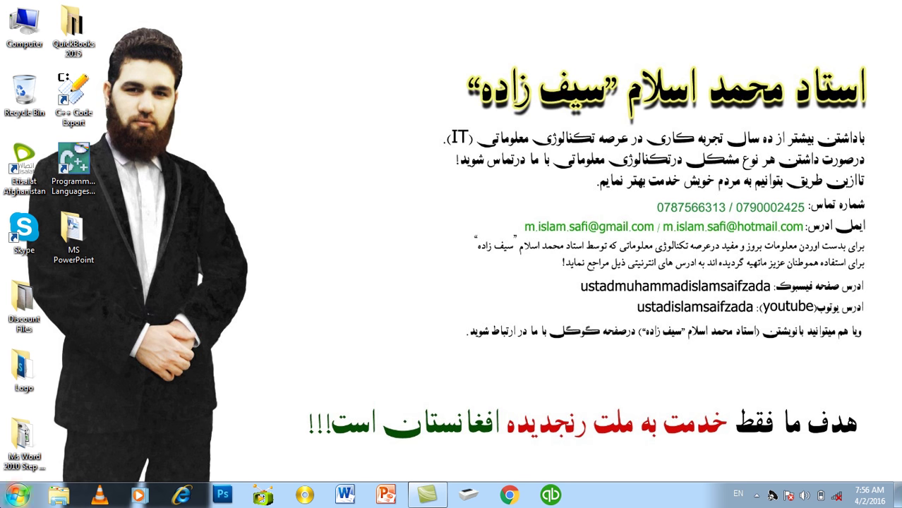
click(17, 495)
click(65, 436)
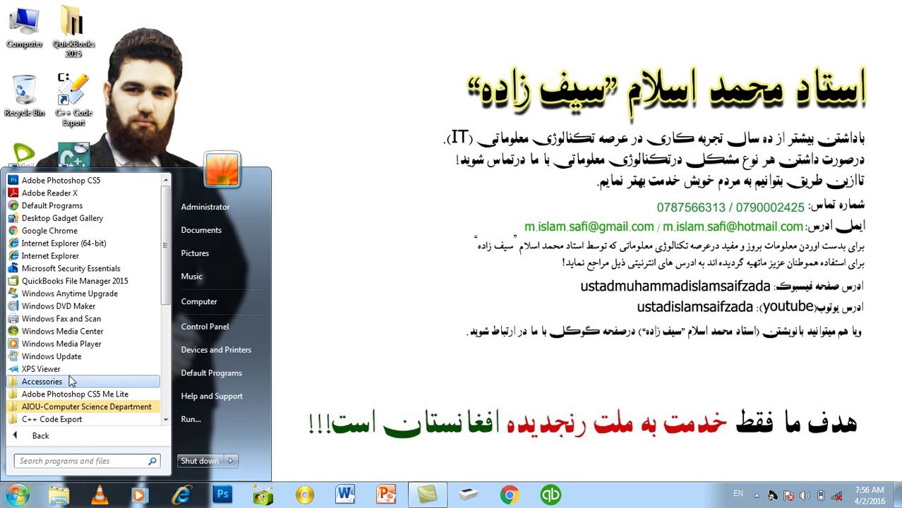
scroll(72, 356, down, 5)
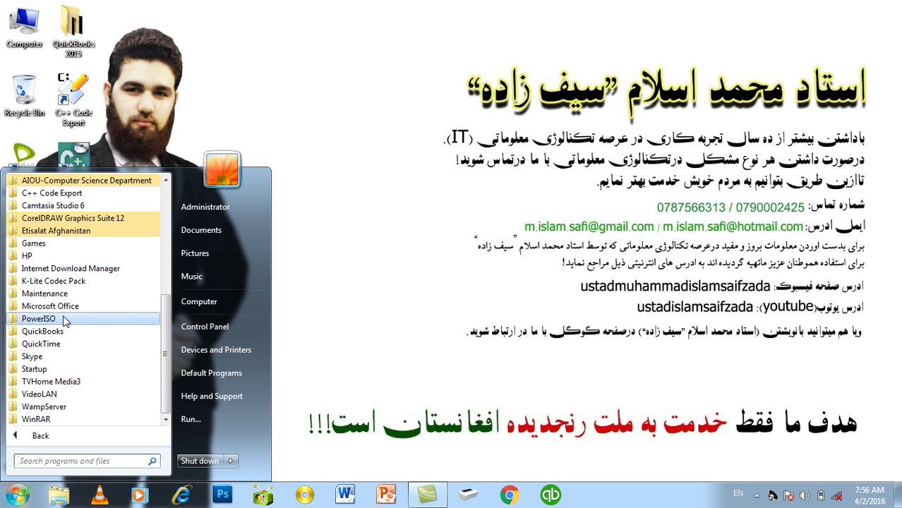
click(63, 306)
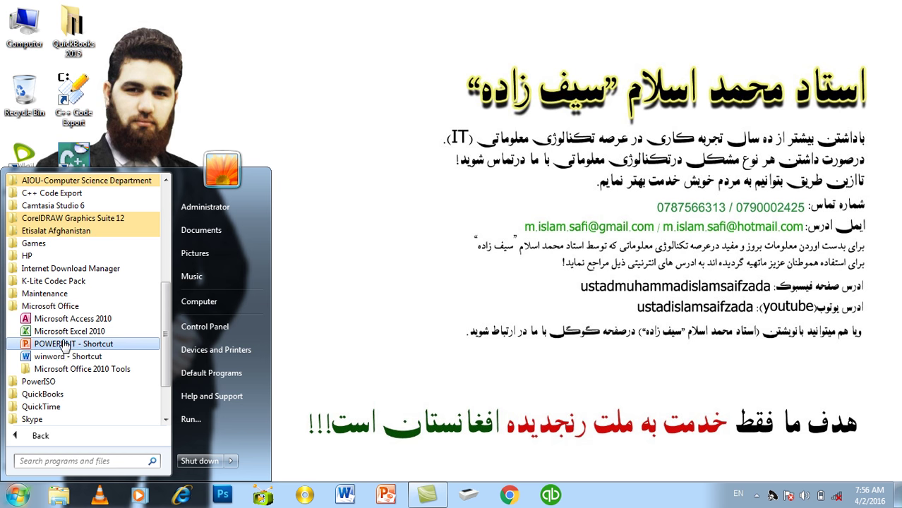
click(69, 356)
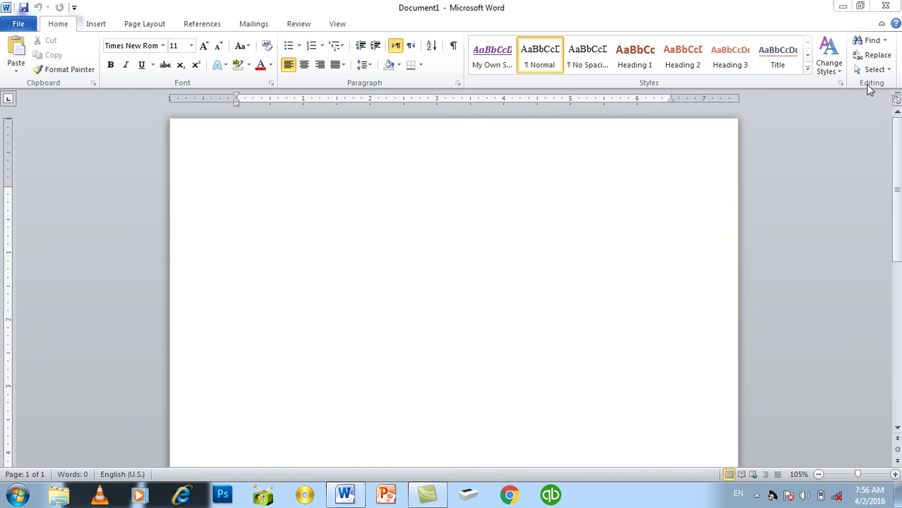
click(885, 7)
Launch PowerPoint 2010 from All Programs > Microsoft Office
click(17, 494)
click(48, 435)
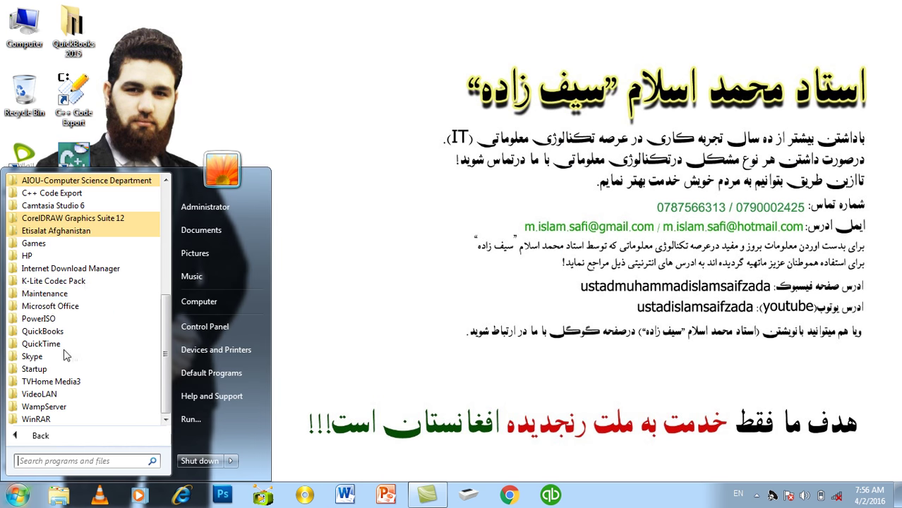
click(69, 294)
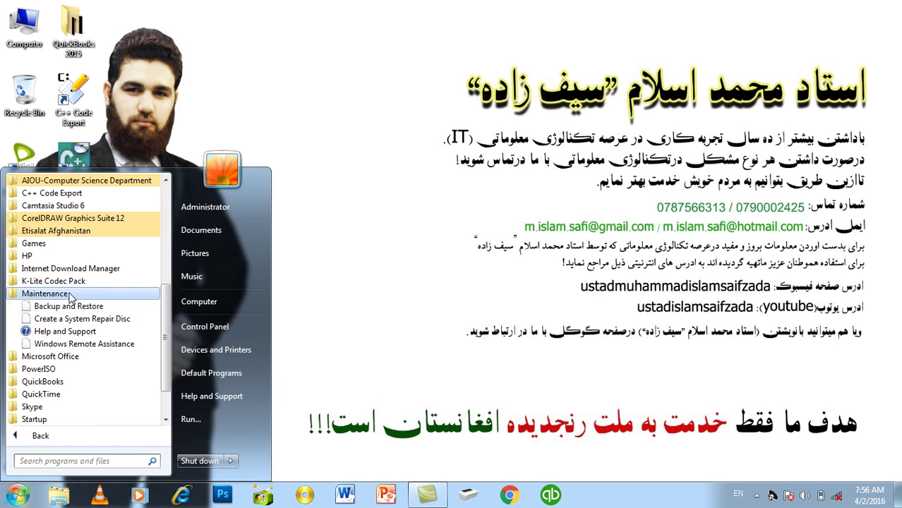
click(60, 357)
click(68, 393)
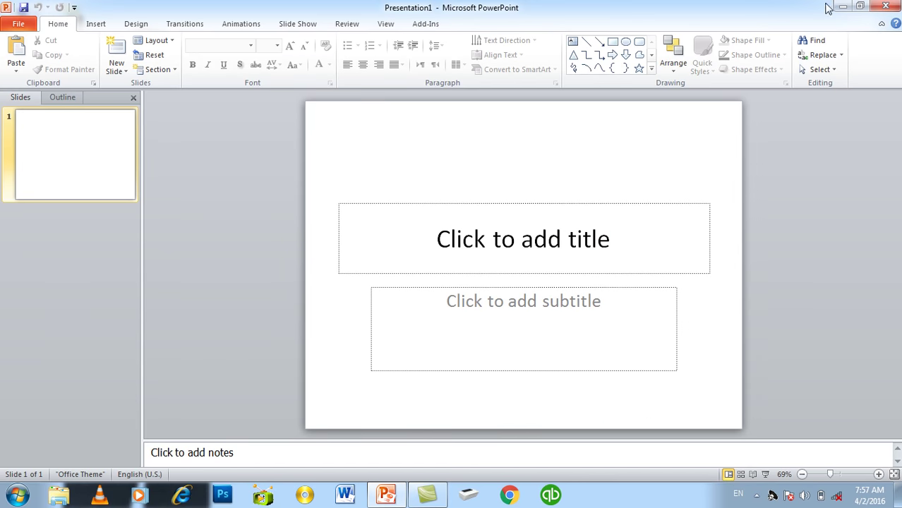
Close the PowerPoint window with Presentation1
click(885, 6)
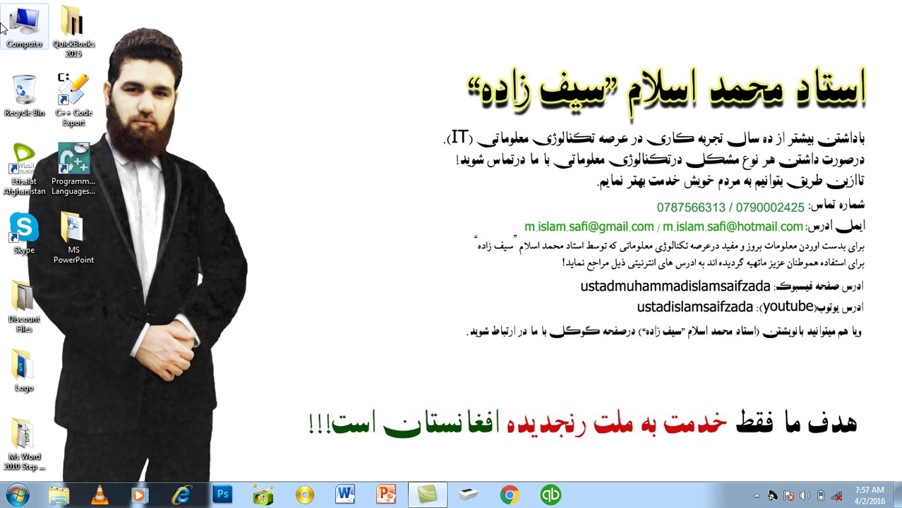
Search the Start menu for 'Powerpoint', then clear the search to start over
right_click(283, 16)
click(319, 54)
click(16, 494)
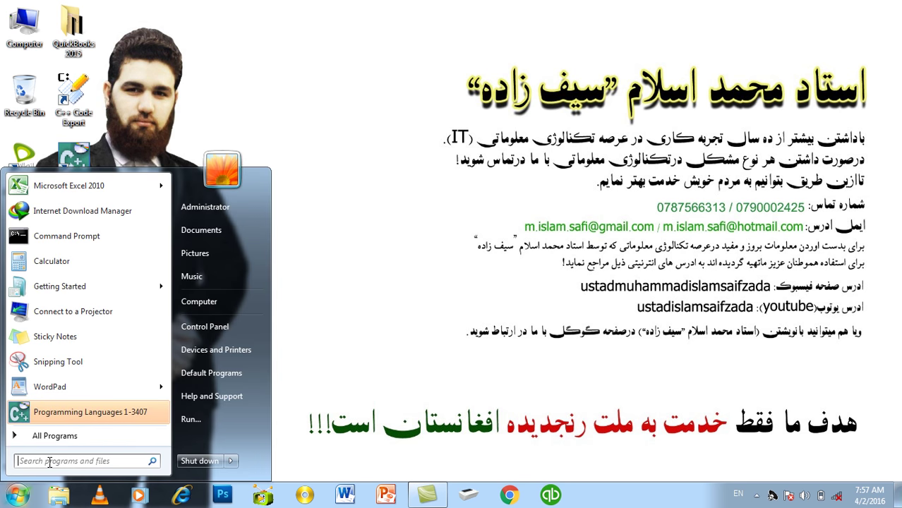
text(Power)
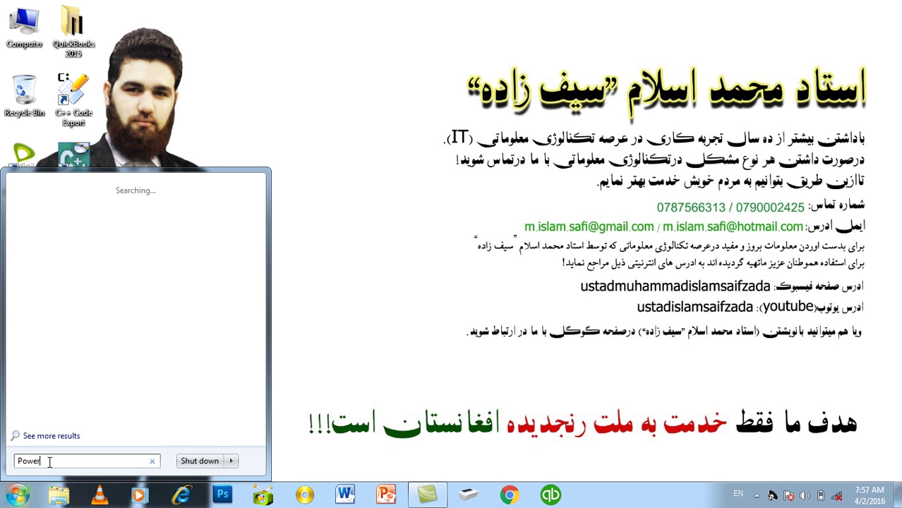
text(point)
key(Up)
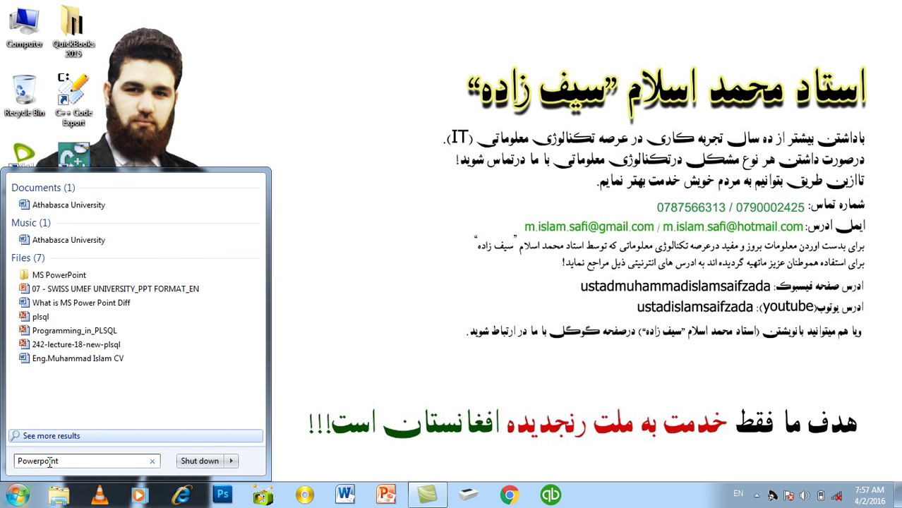
key(BackSpace)
key(BackSpace)
key(BackSpace)
key(BackSpace)
key(BackSpace)
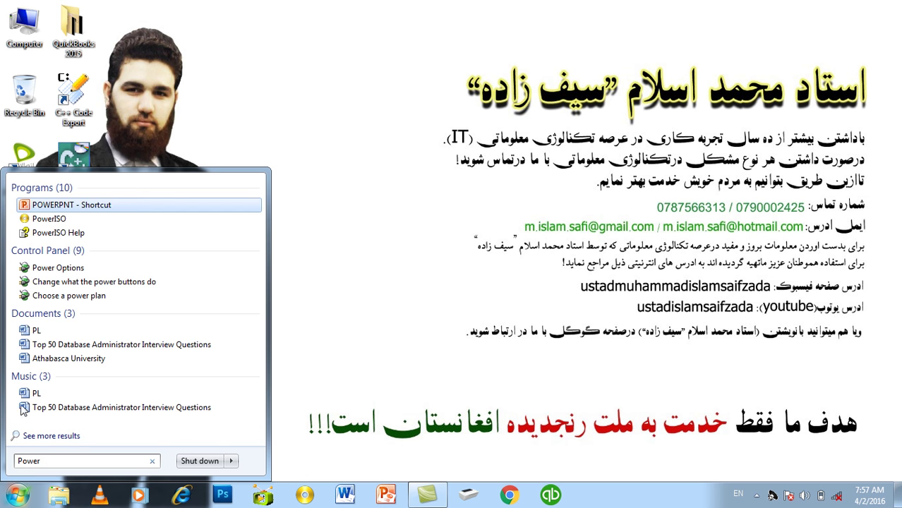
key(super)
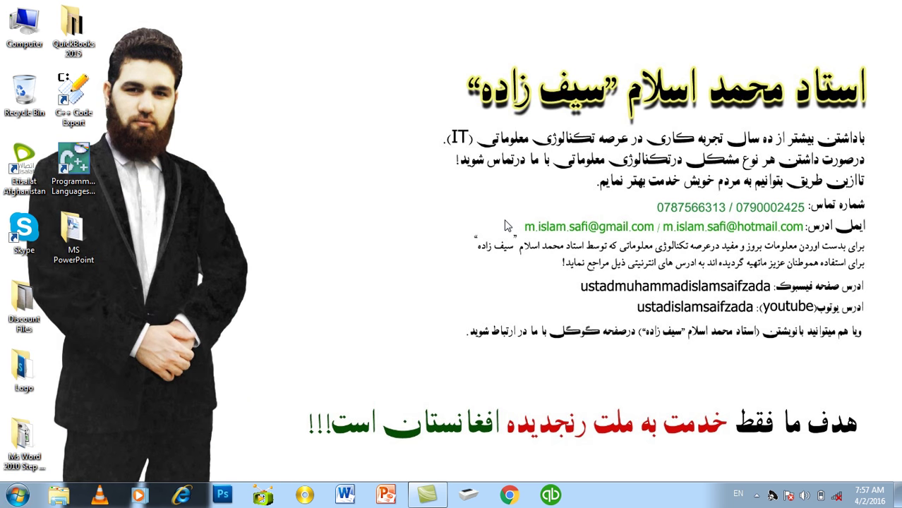
key(super)
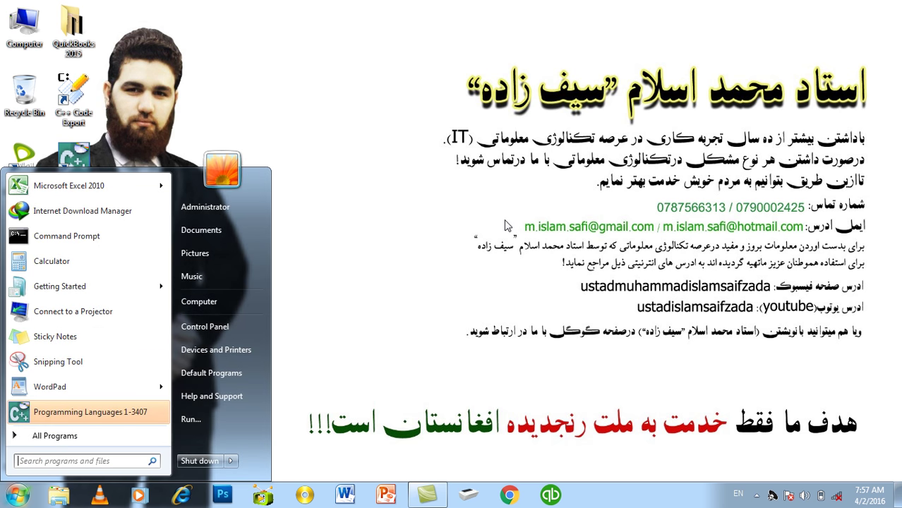
Launch PowerPoint from a Start-menu search for 'powerpnt', then close it
text(powerpnt)
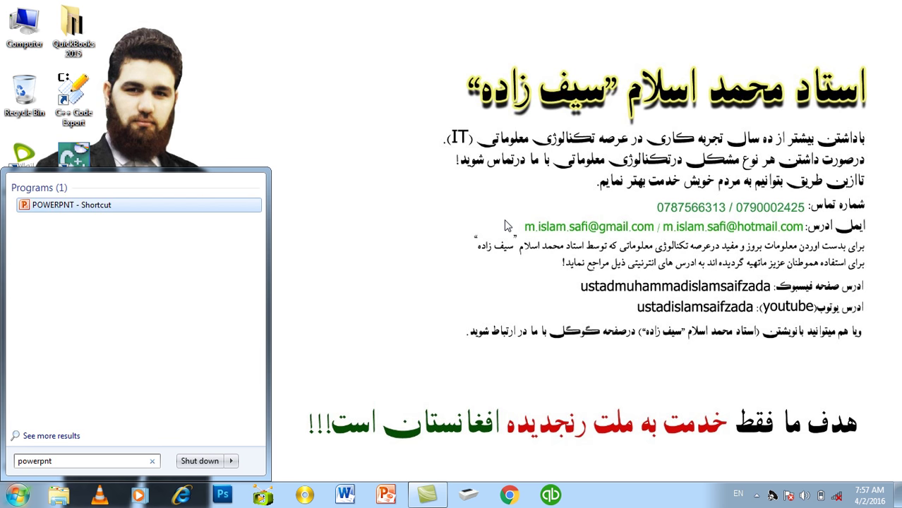
key(Return)
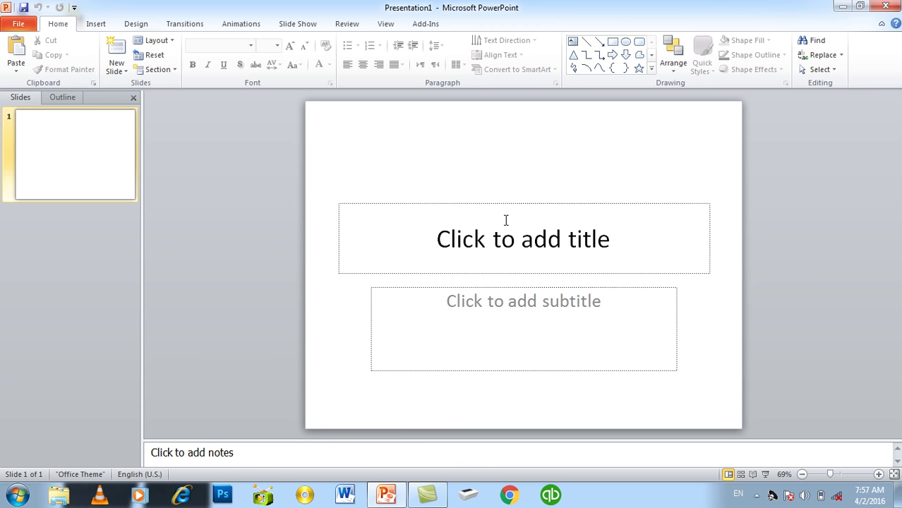
key(alt+F4)
In the Run box, try 'MsPowerpoint', dismiss the not-found error, then launch 'powerpnt' instead
key(super)
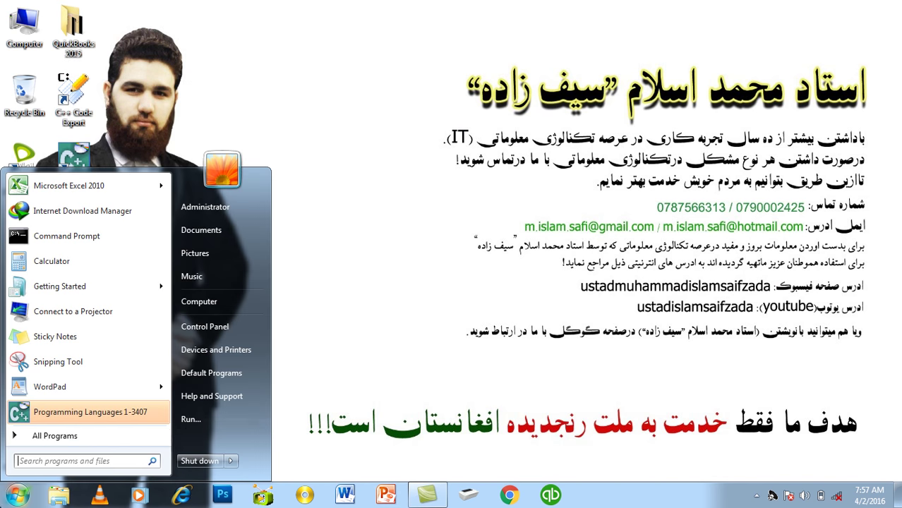
click(199, 419)
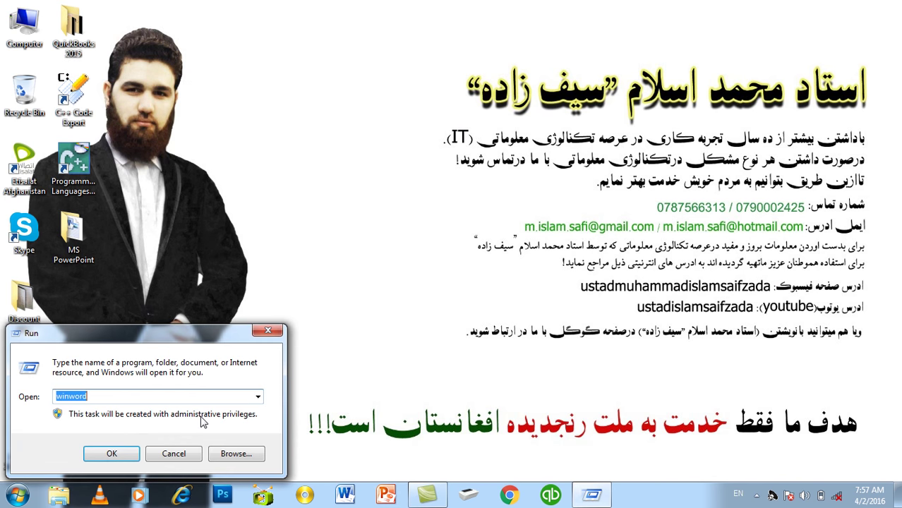
text(MsPowerpoint)
key(Return)
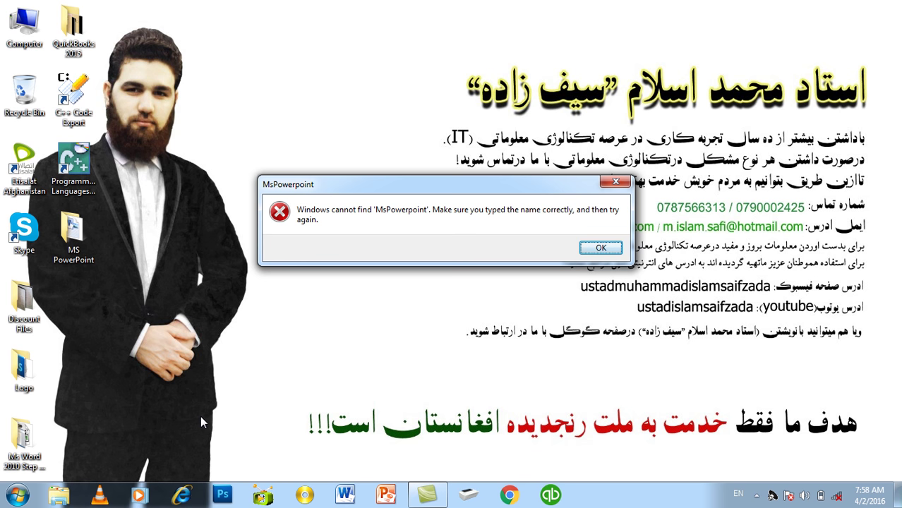
key(Return)
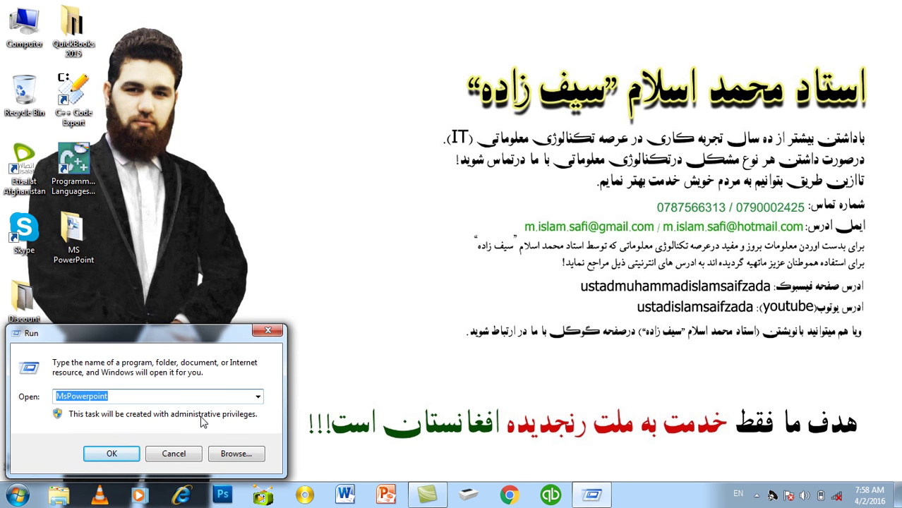
text(powerpnt)
key(Return)
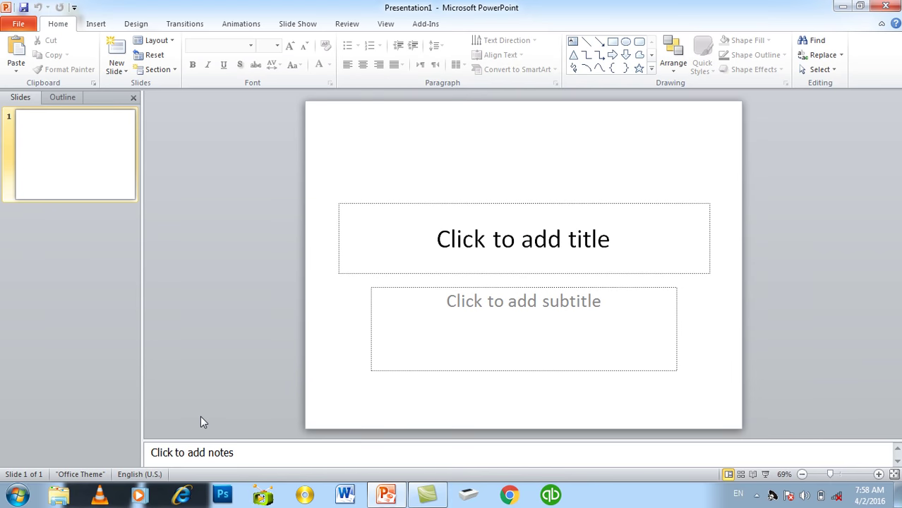
Close PowerPoint and open a Command Prompt by running cmd
key(alt+F4)
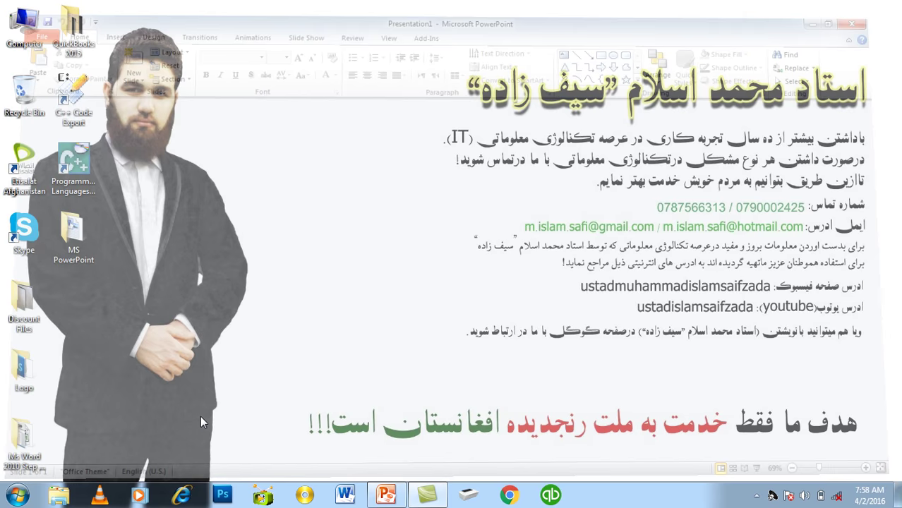
key(super)
click(252, 420)
text(cmd)
key(Return)
Run 'start powerpnt' in Command Prompt, then close PowerPoint and the console
text(start powerpnt)
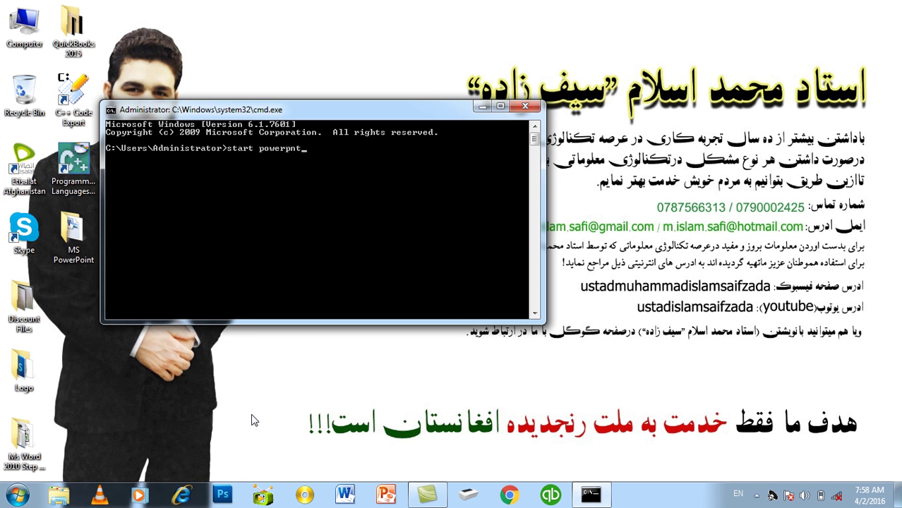
key(Return)
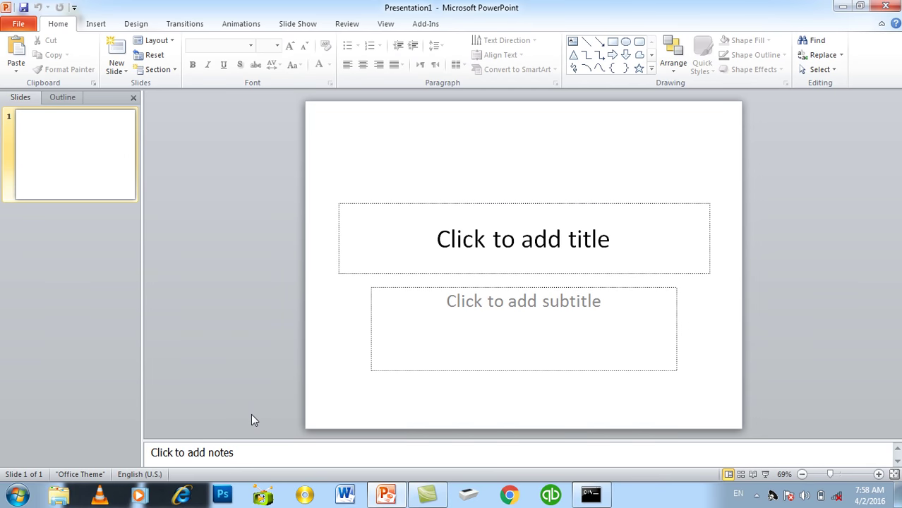
key(alt+F4)
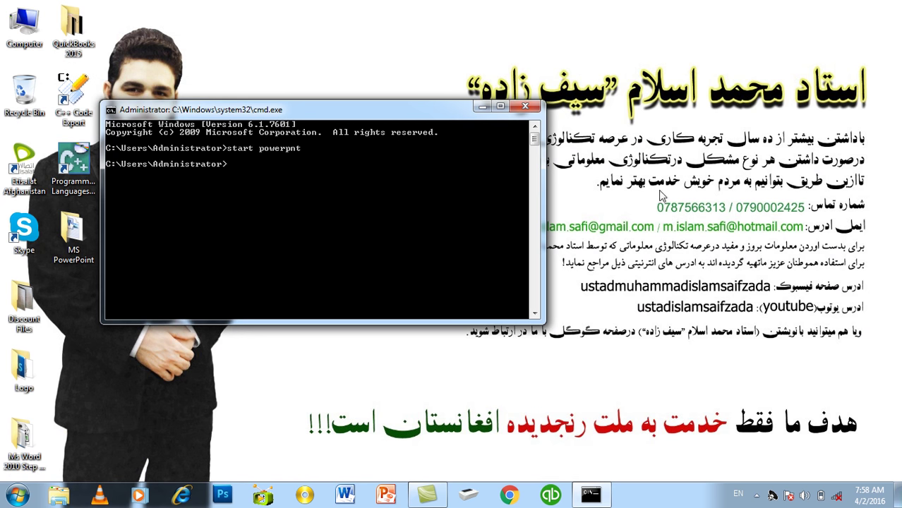
click(525, 106)
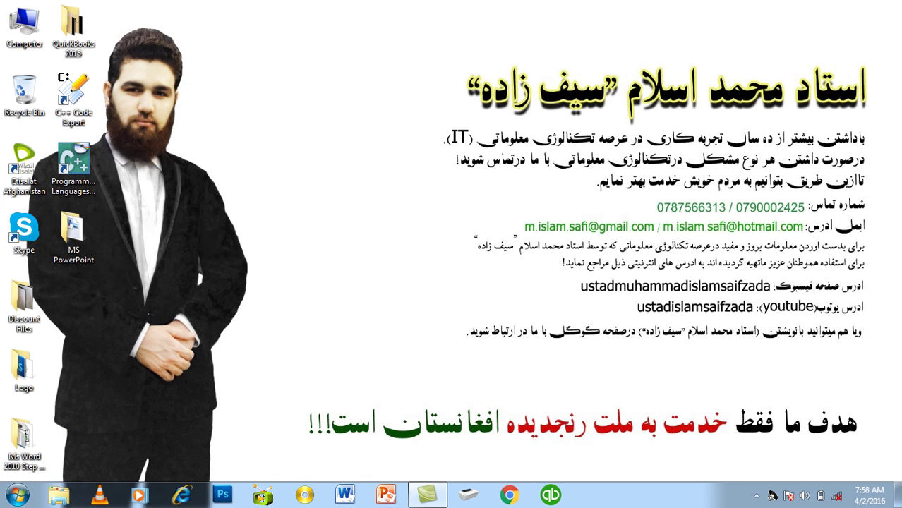
key(super+r)
key(Escape)
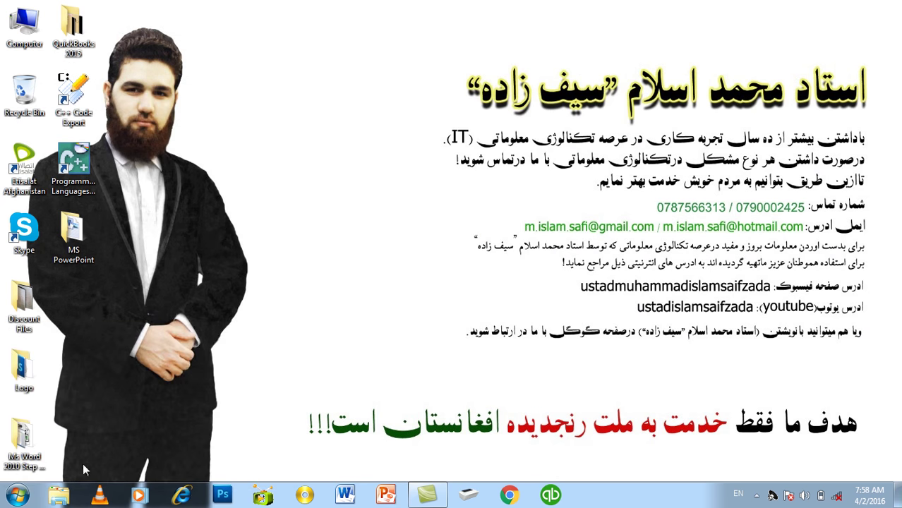
key(super)
Open Notepad and enter the command 'start powerpntl.exe'
click(188, 426)
text(notepad)
key(Return)
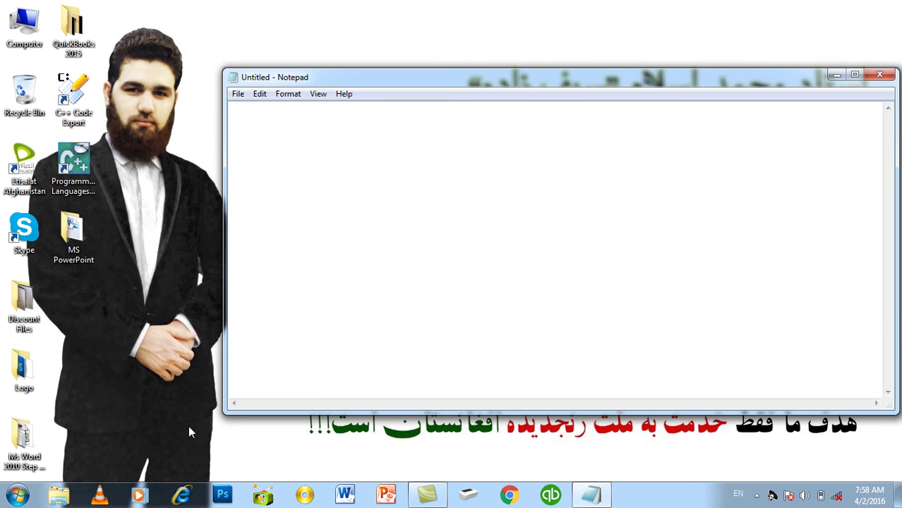
text(start p)
text(ower)
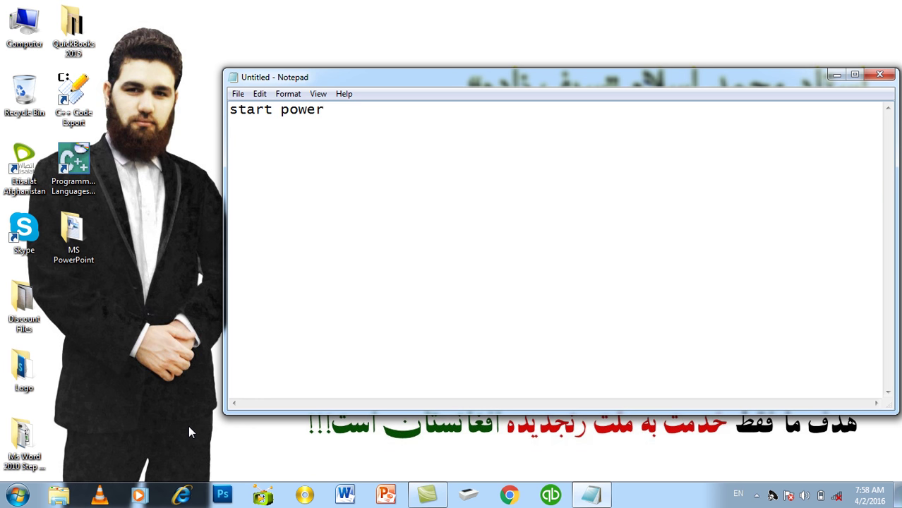
text(pn)
text(tl.exe)
Save it to the Desktop as 'Click to Start PowerPoint.bat'
key(ctrl+s)
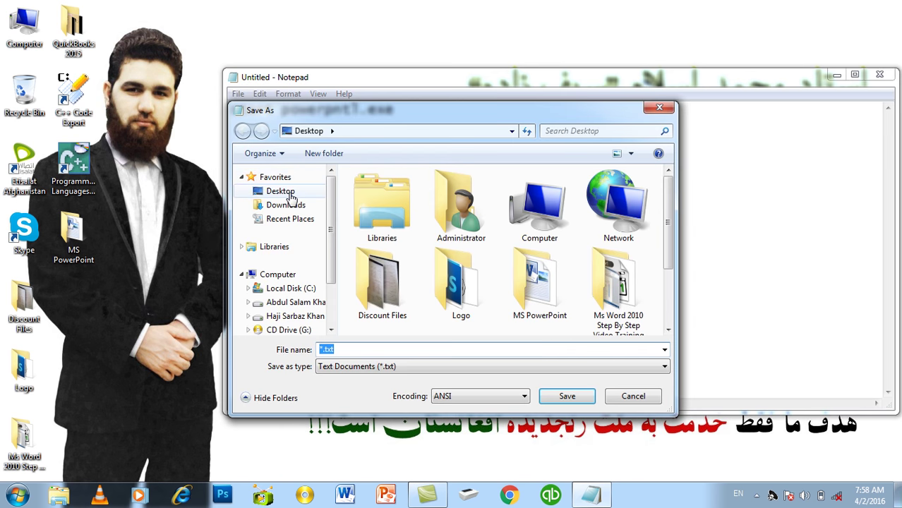
text(Click to Start p[o)
key(BackSpace)
key(BackSpace)
key(BackSpace)
text(PowerPoint)
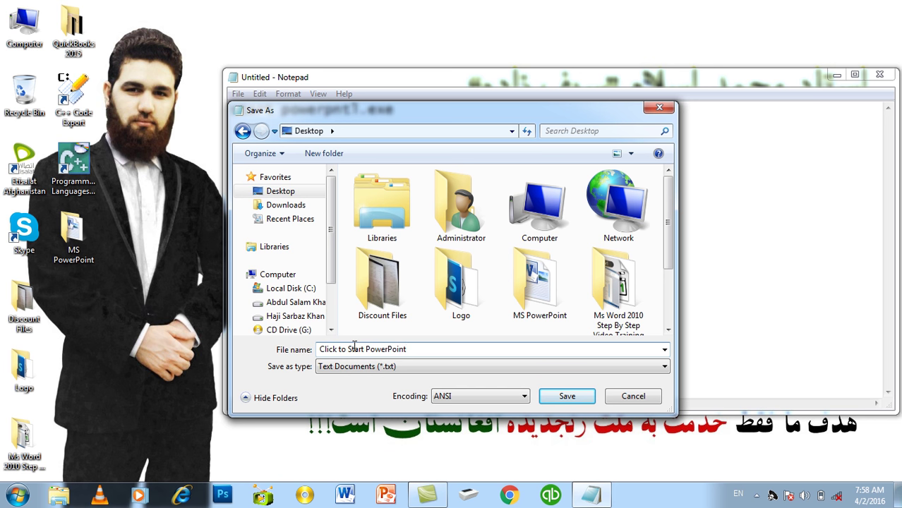
text(.bat)
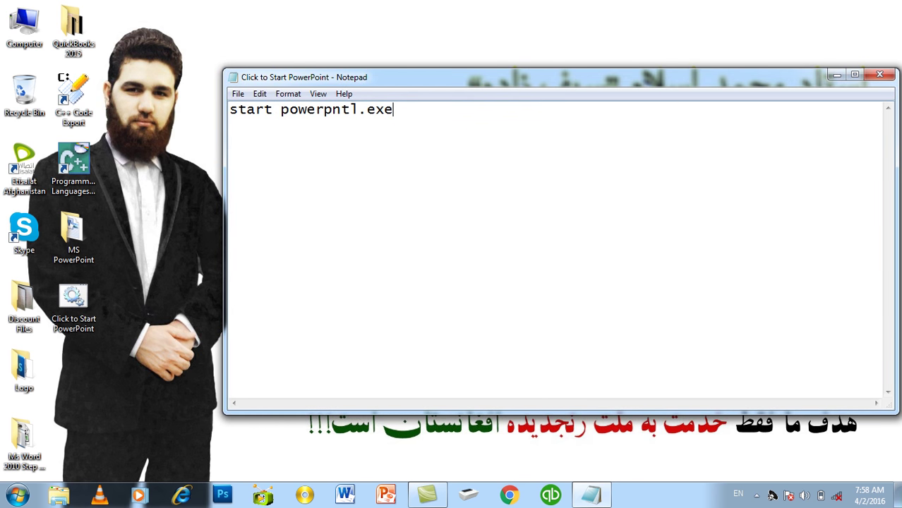
Close Notepad and test the batch file, dismissing its cannot-find error
click(879, 74)
double_click(73, 297)
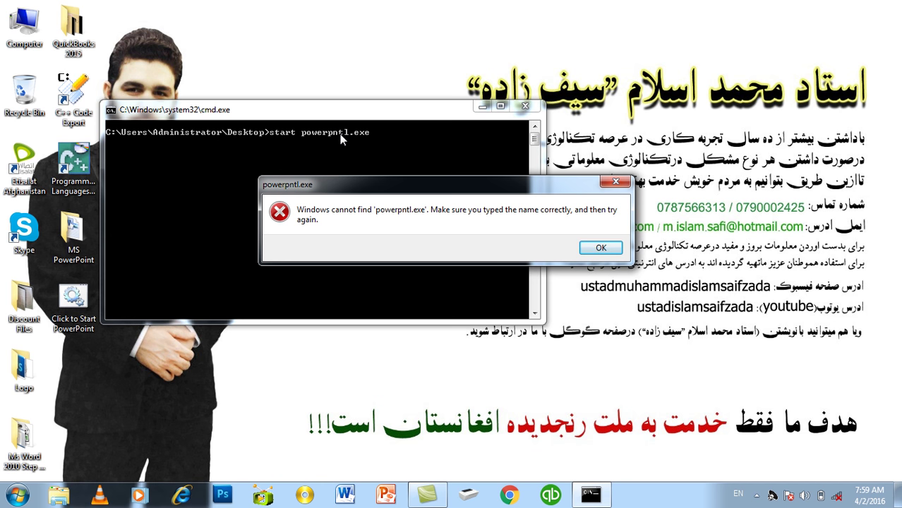
click(601, 248)
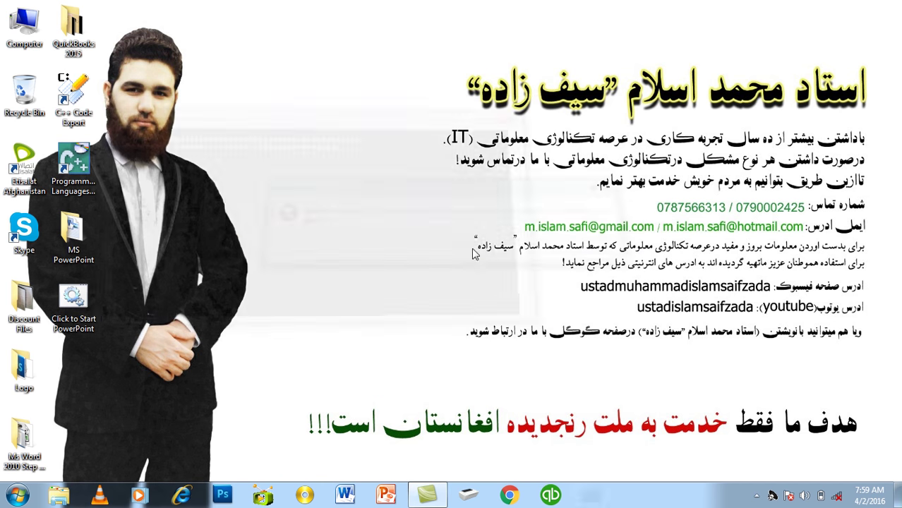
Correct the batch file to 'start powerpnt.exe', save it, and run it to launch PowerPoint
right_click(73, 302)
click(118, 185)
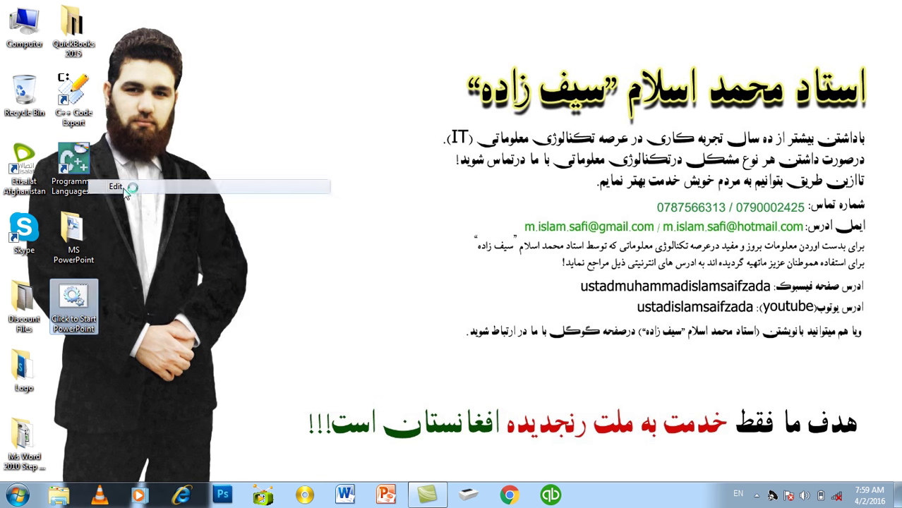
click(350, 111)
key(Delete)
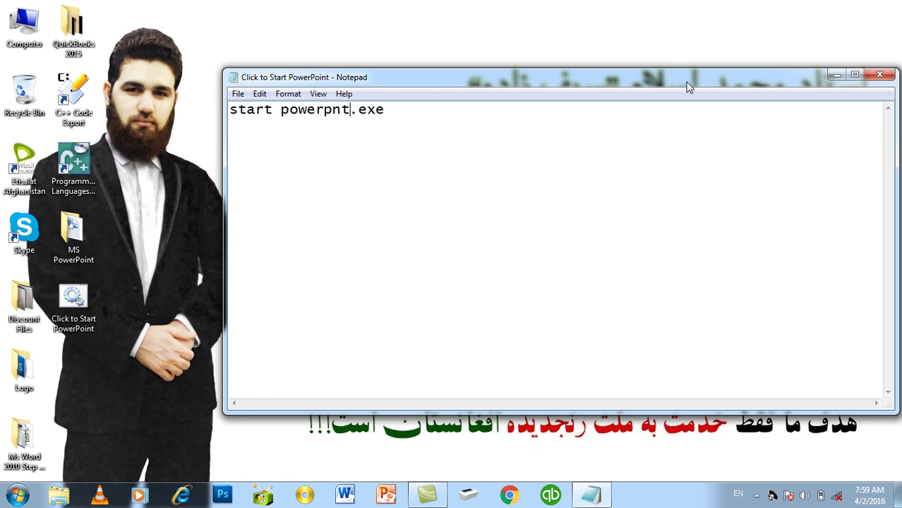
click(879, 74)
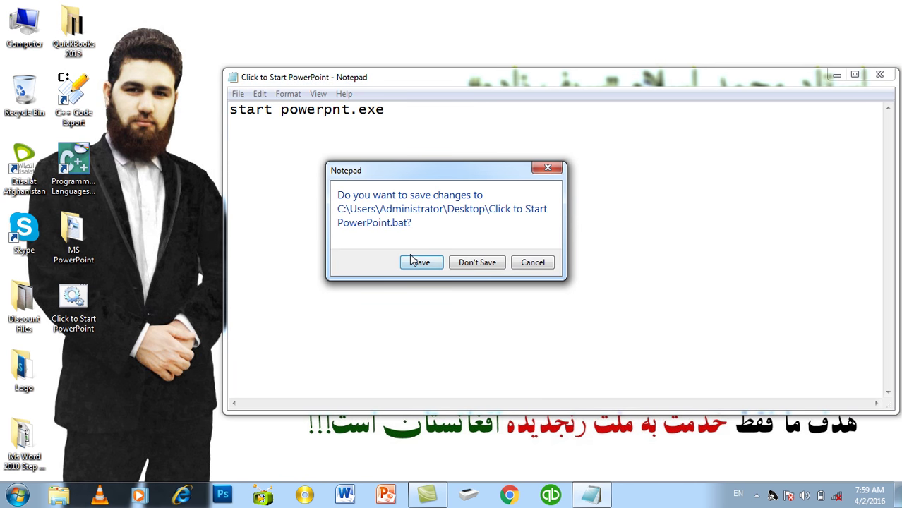
click(409, 265)
double_click(93, 294)
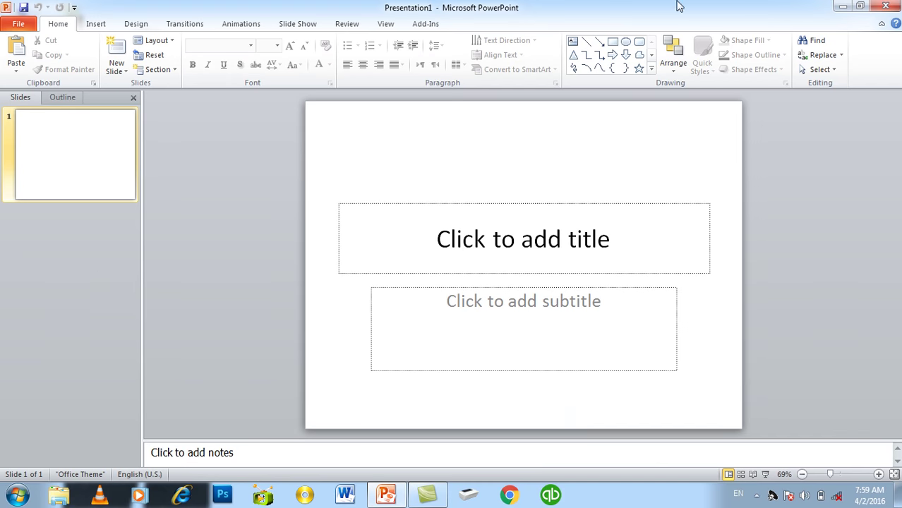
click(885, 5)
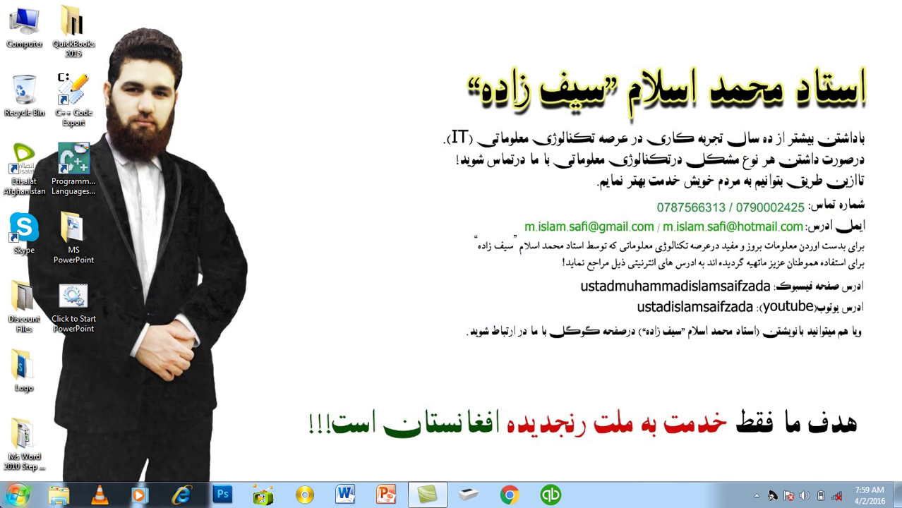
Open the Shortcut properties of POWERPNT under All Programs > Microsoft Office
key(super)
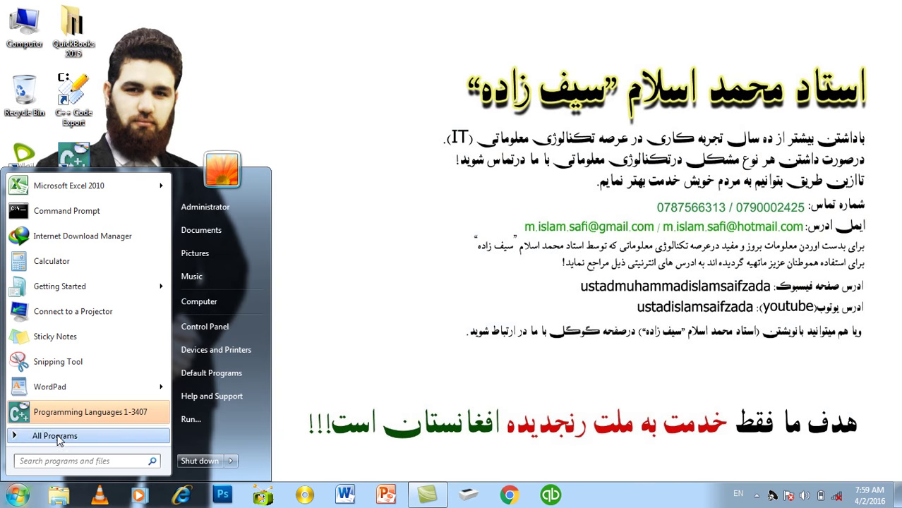
click(56, 440)
click(63, 306)
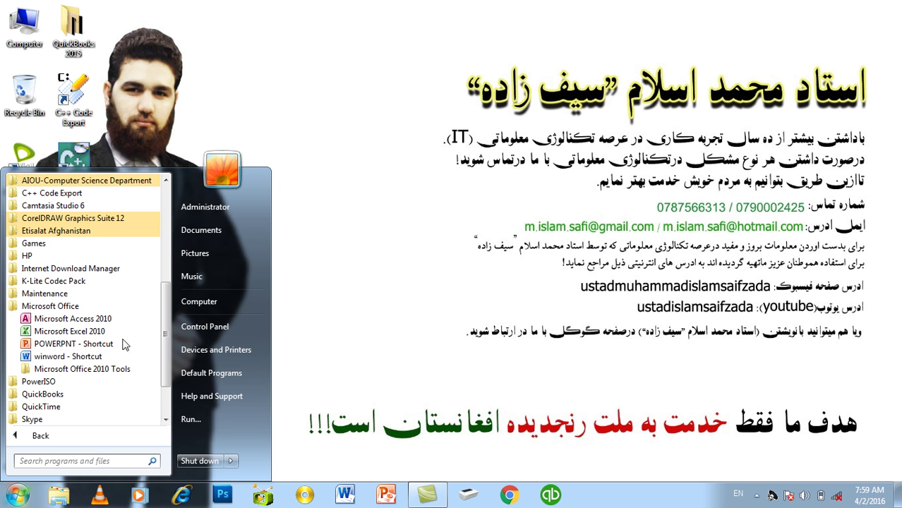
right_click(89, 342)
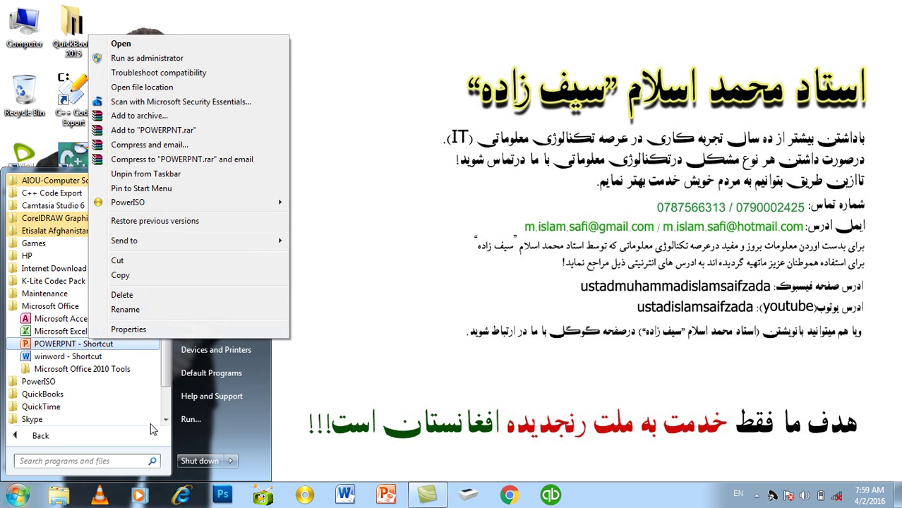
click(129, 328)
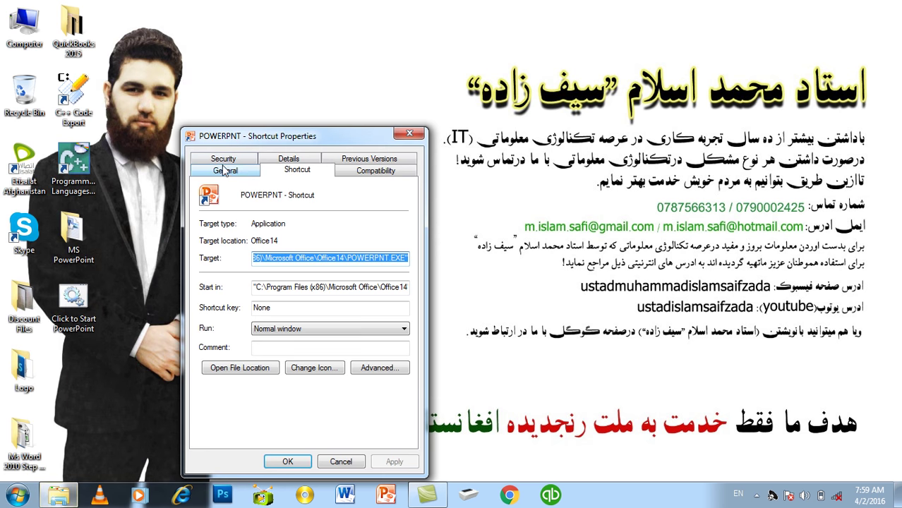
click(240, 174)
click(283, 174)
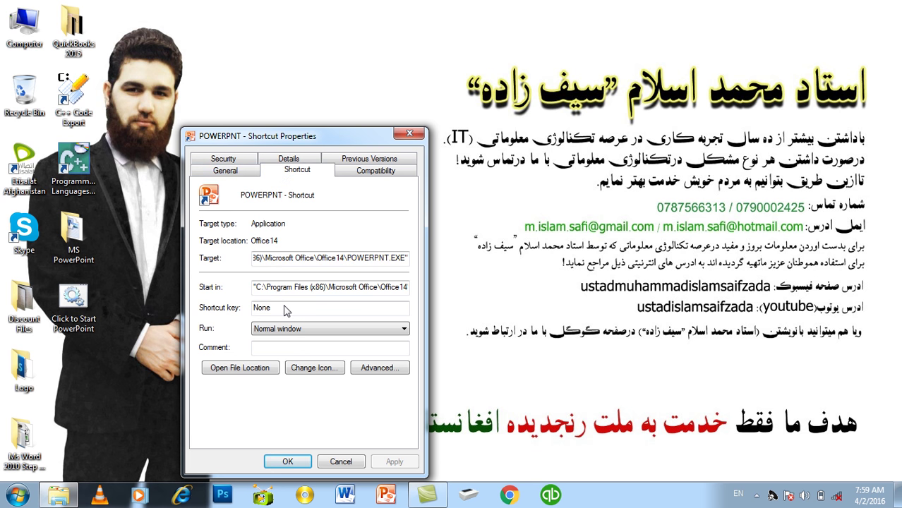
Assign Ctrl+Alt+P as its shortcut key, then use it to launch PowerPoint and close it
key(ctrl+alt+p)
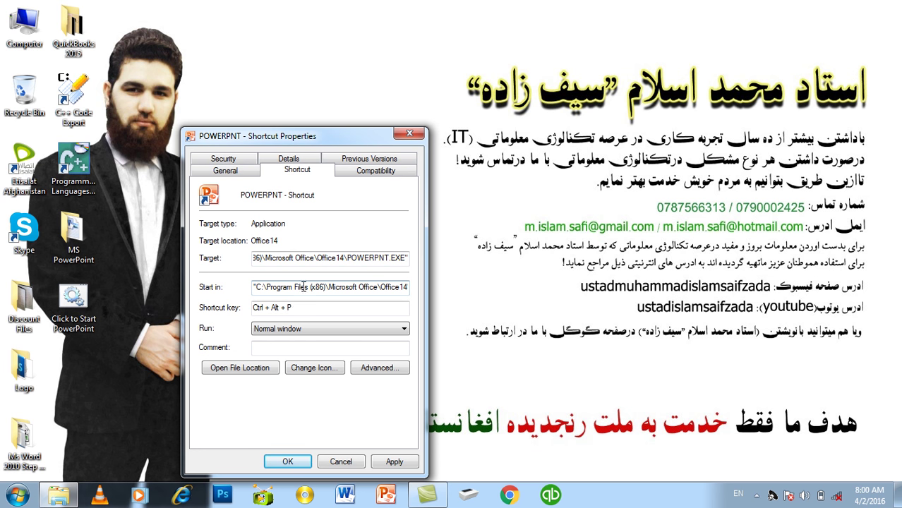
click(408, 462)
click(289, 463)
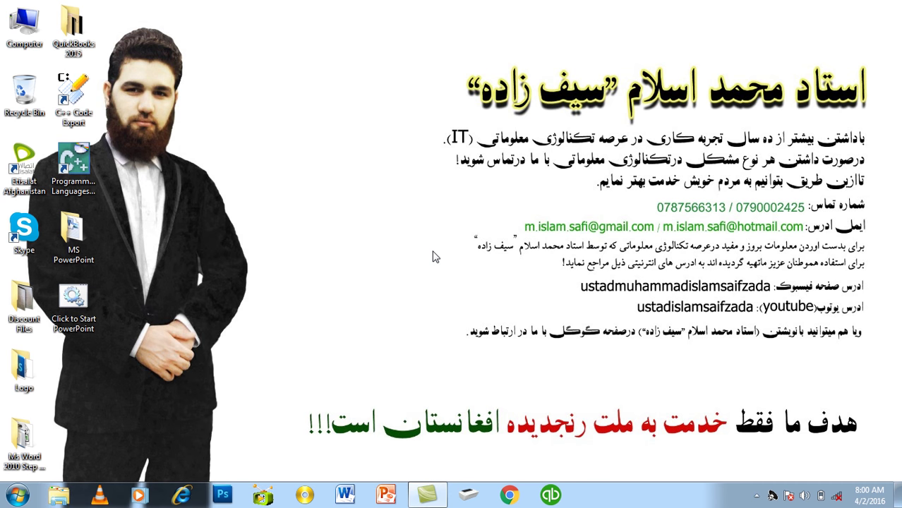
key(ctrl+alt+p)
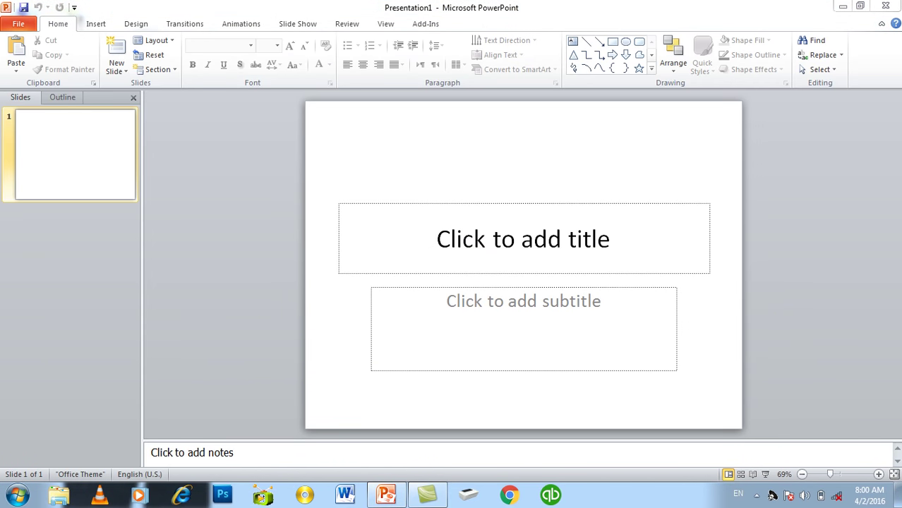
click(885, 6)
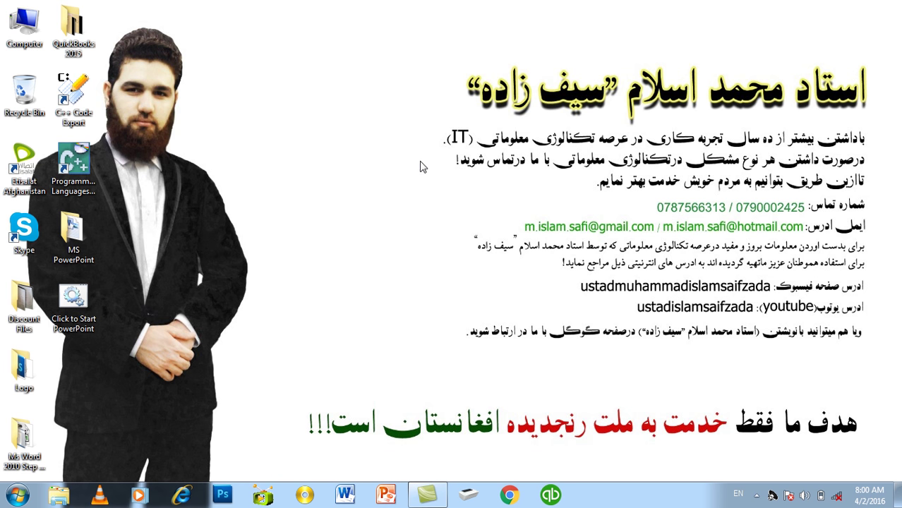
Add the Address toolbar to the taskbar, run 'powerpnt' from it, then close PowerPoint
right_click(633, 503)
mouse_move(713, 373)
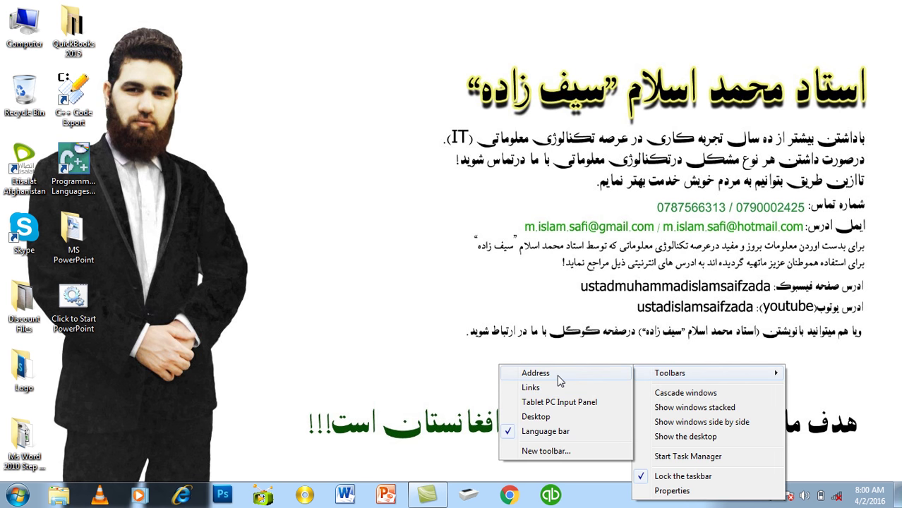
click(558, 374)
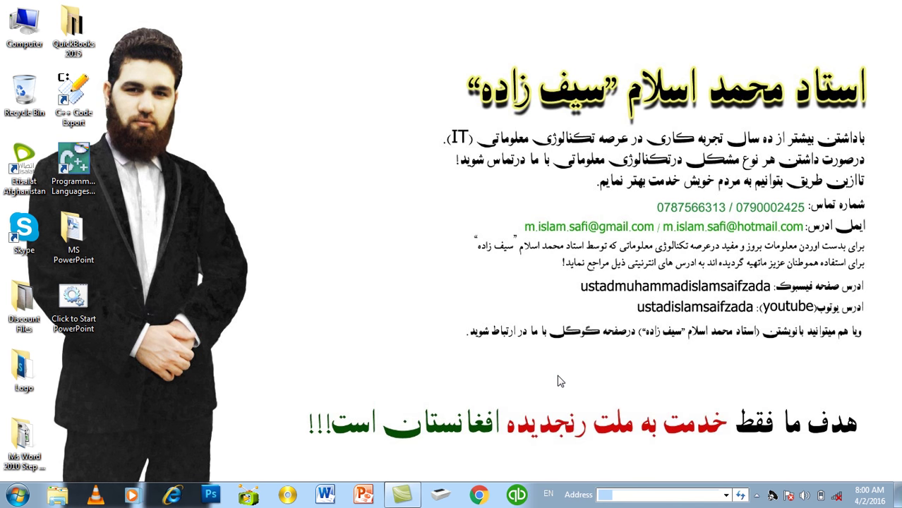
click(627, 494)
text(powerpnt)
key(Return)
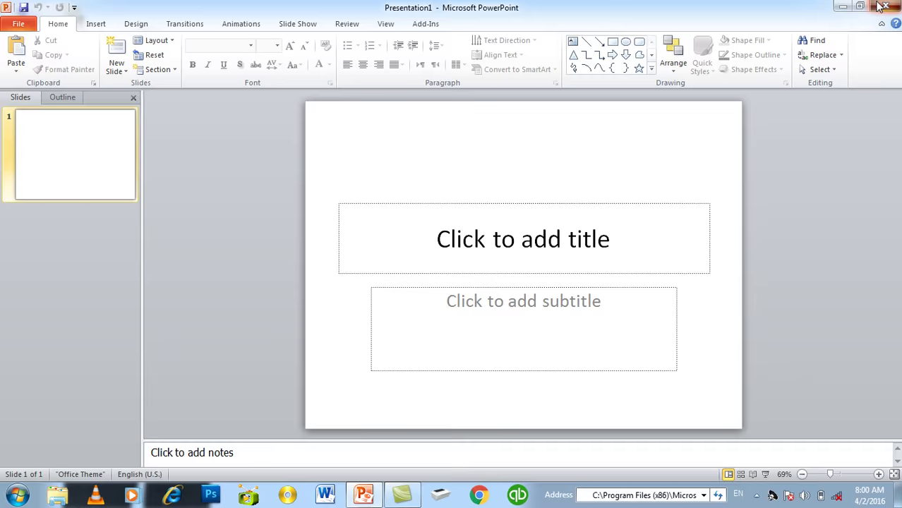
click(879, 7)
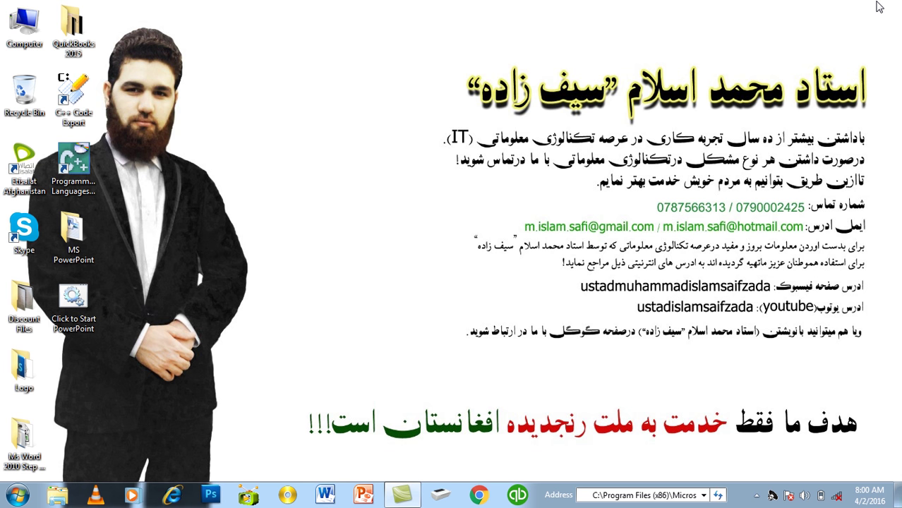
Remove the Address toolbar from the taskbar and refresh the desktop
right_click(734, 495)
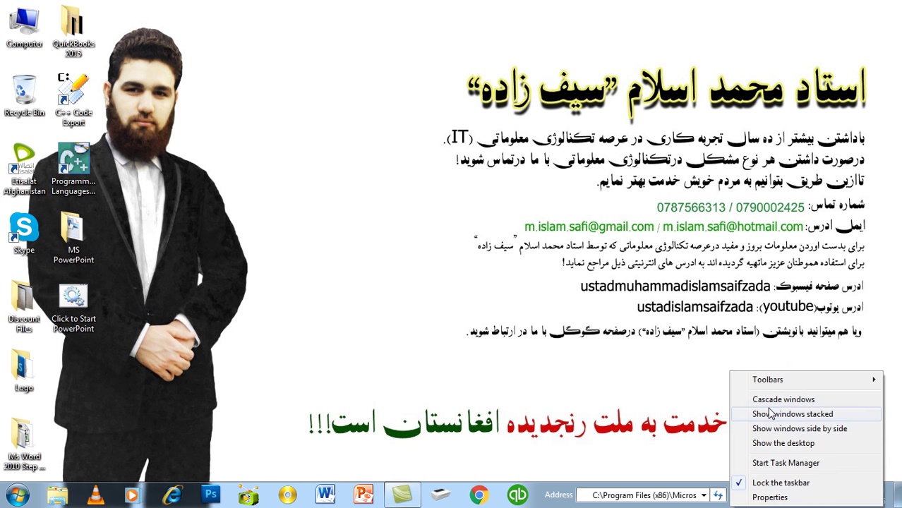
mouse_move(768, 379)
click(626, 379)
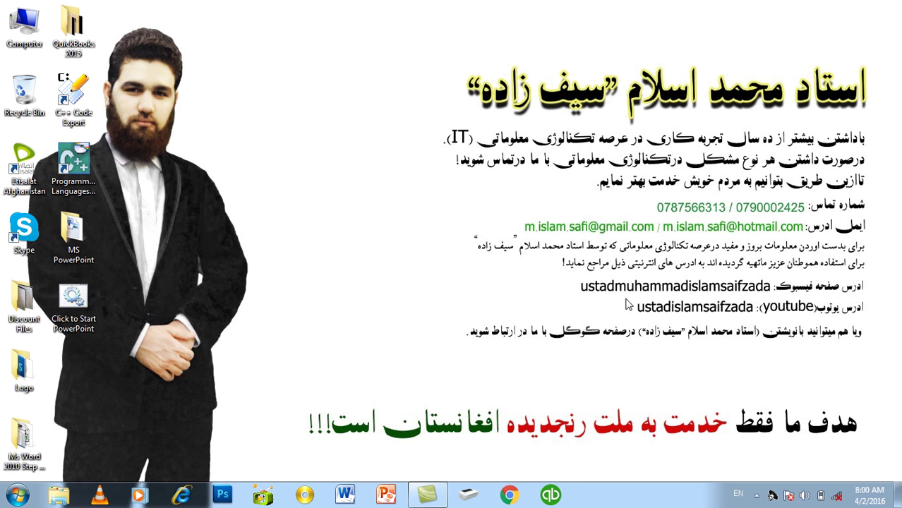
right_click(625, 237)
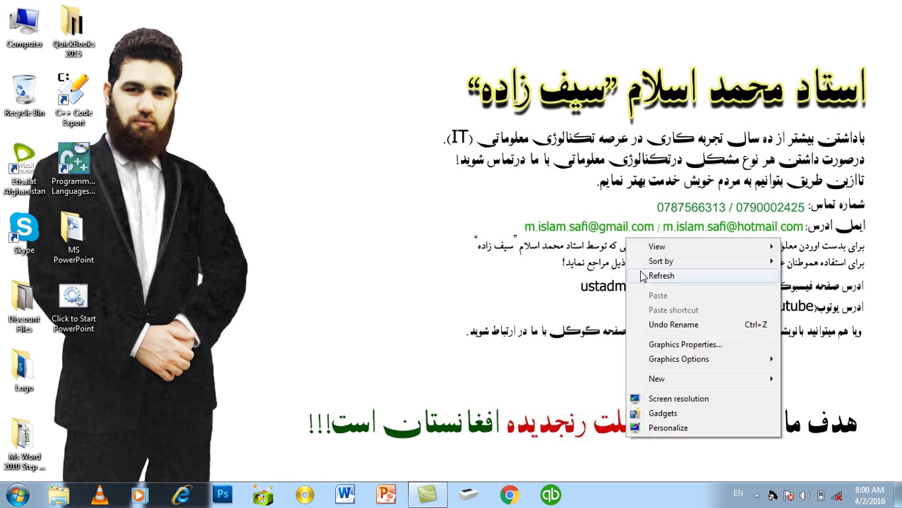